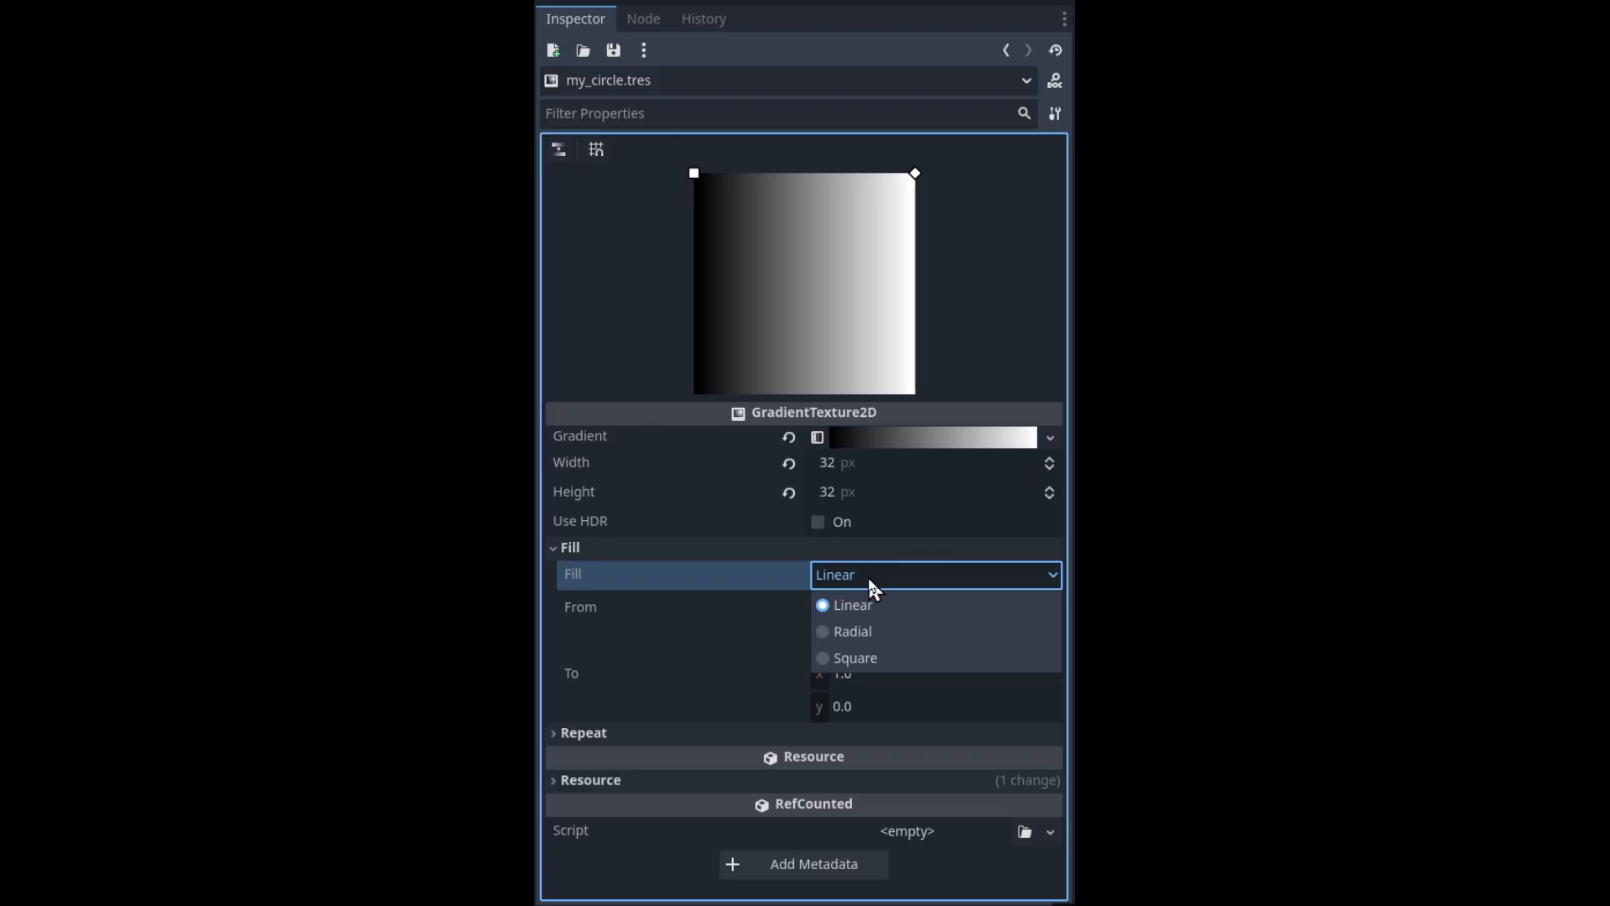
# Set the gradient texture's fill to Radial and drag the gradient's color stops to soften the circle's edge
pyautogui.click(864, 635)
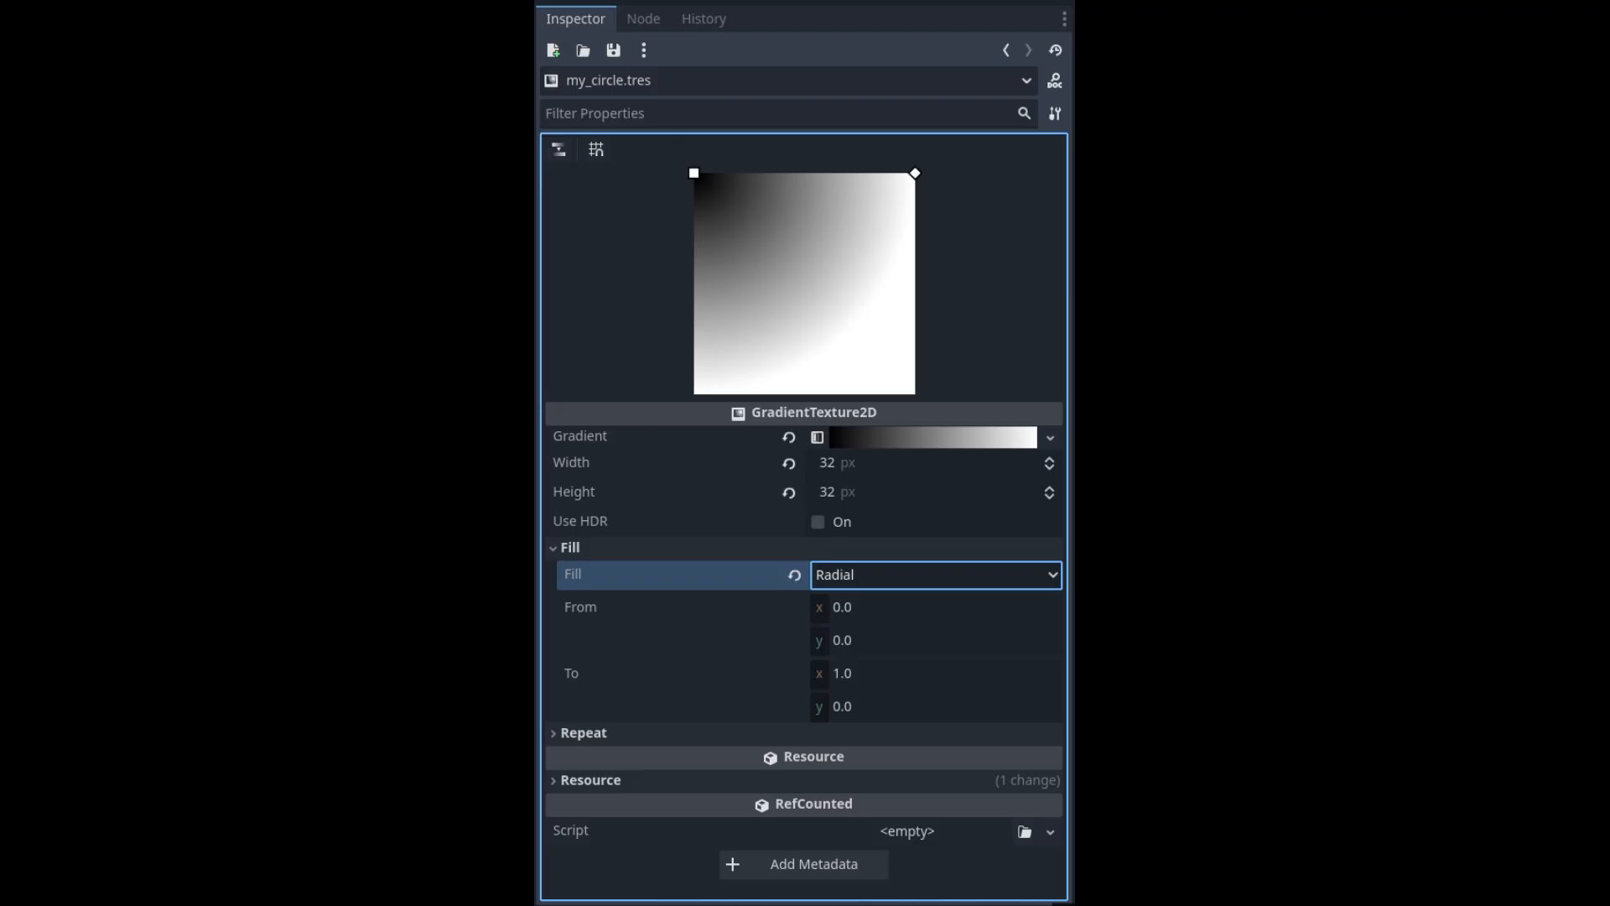
pyautogui.click(919, 445)
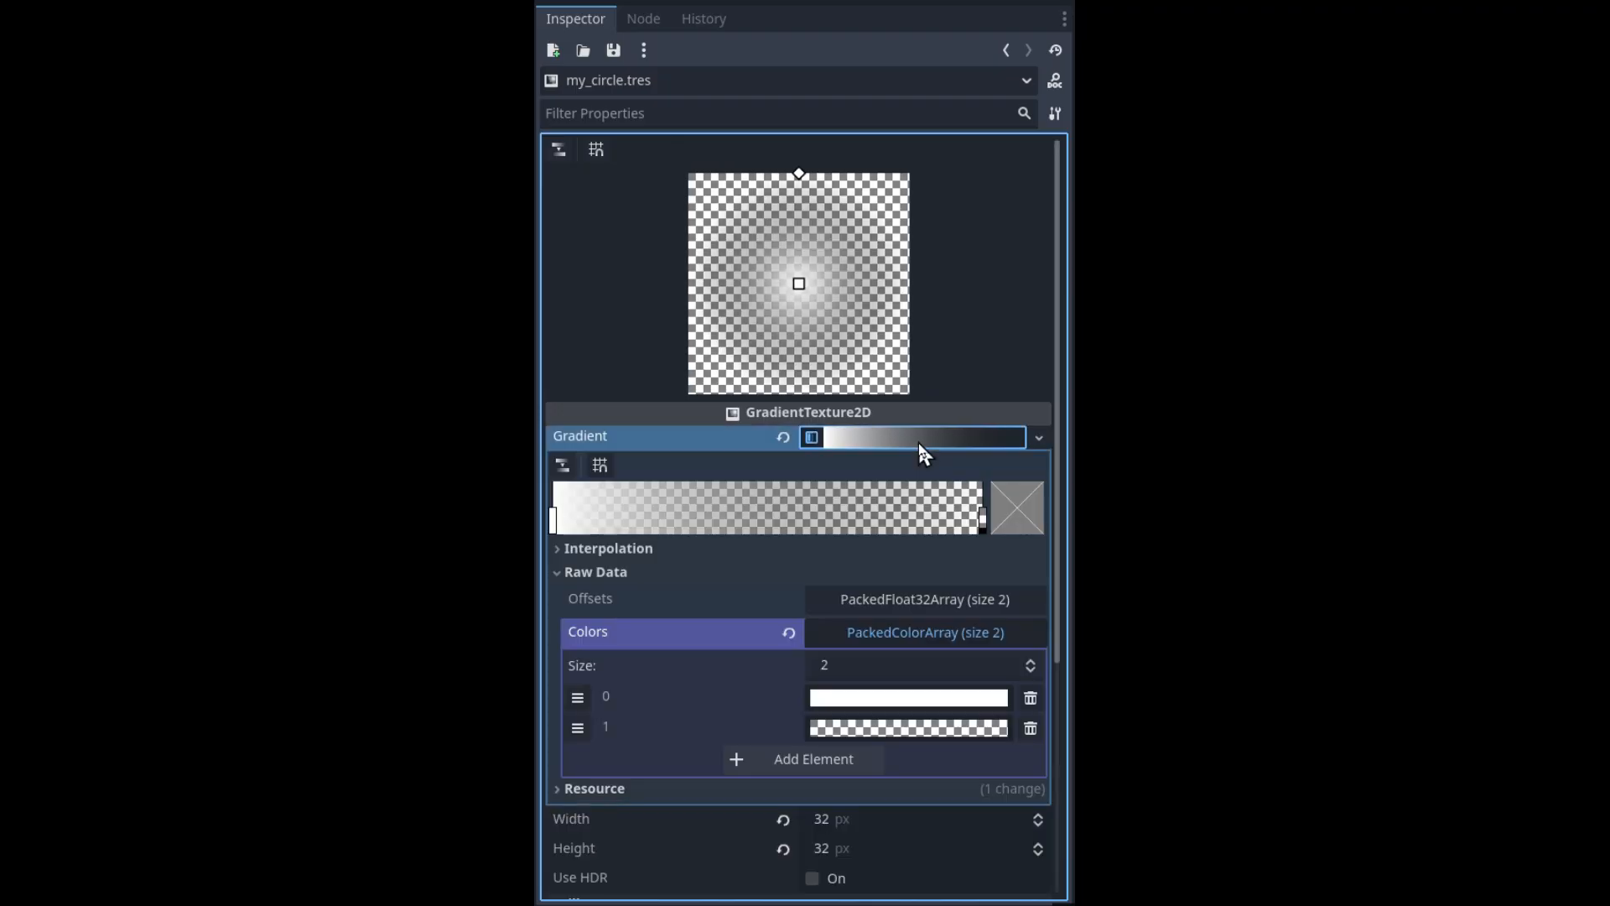
pyautogui.moveTo(554, 520); pyautogui.dragTo(833, 524)
pyautogui.moveTo(982, 520); pyautogui.dragTo(863, 523)
pyautogui.moveTo(833, 521); pyautogui.dragTo(954, 526)
pyautogui.moveTo(676, 522); pyautogui.dragTo(1013, 532)
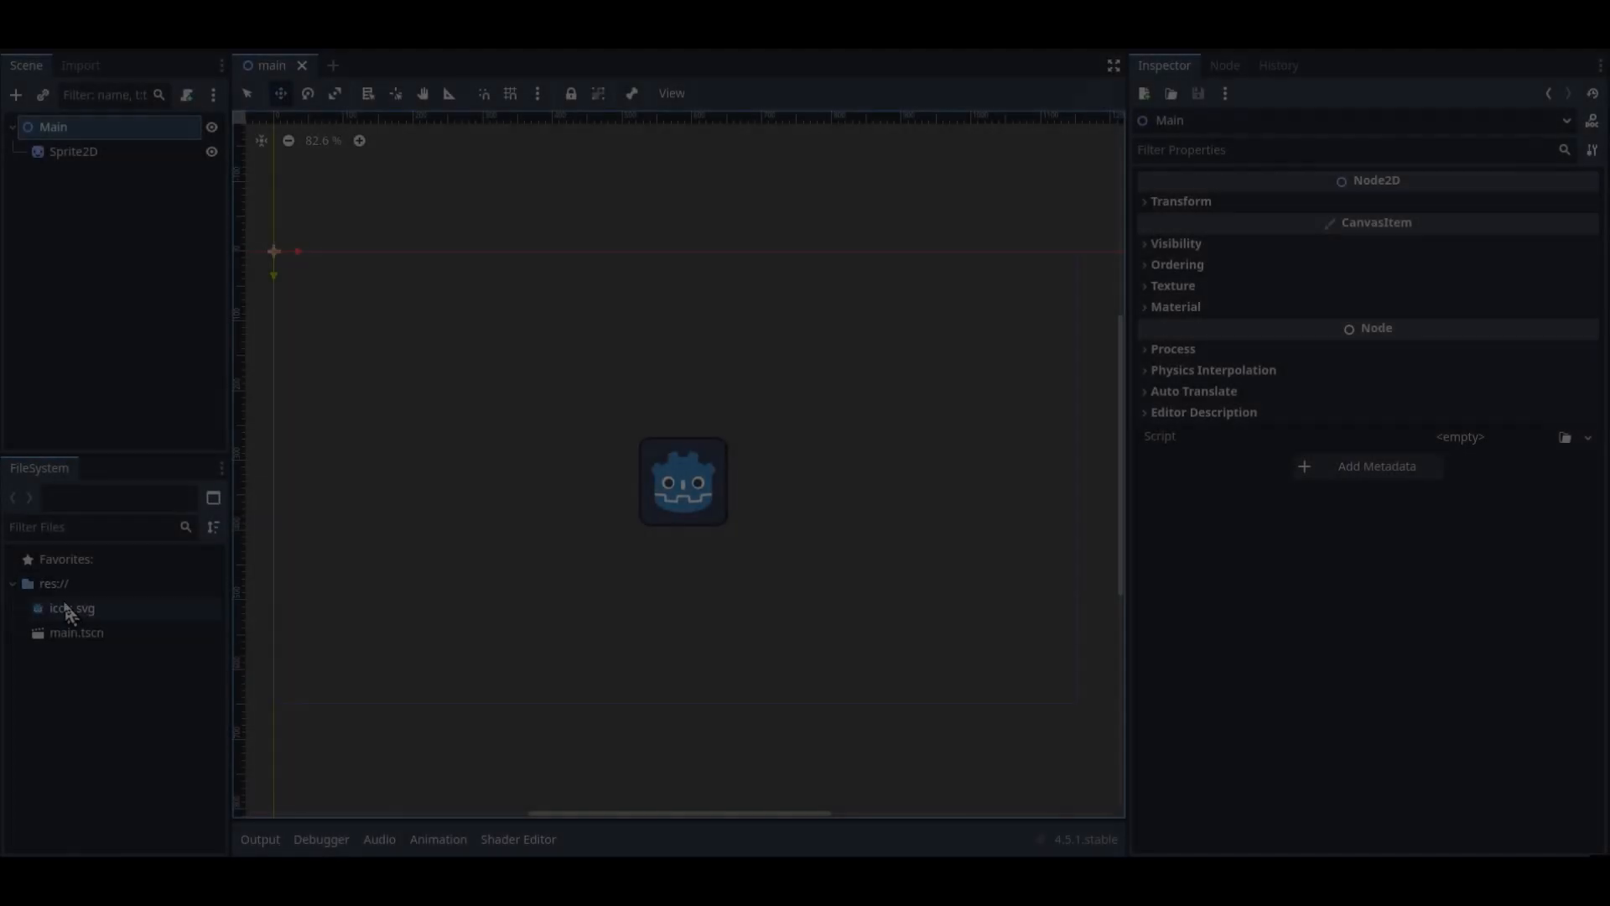
# Create a new GradientTexture2D resource in res:// and save it as my_circle.tres
pyautogui.rightClick(62, 588)
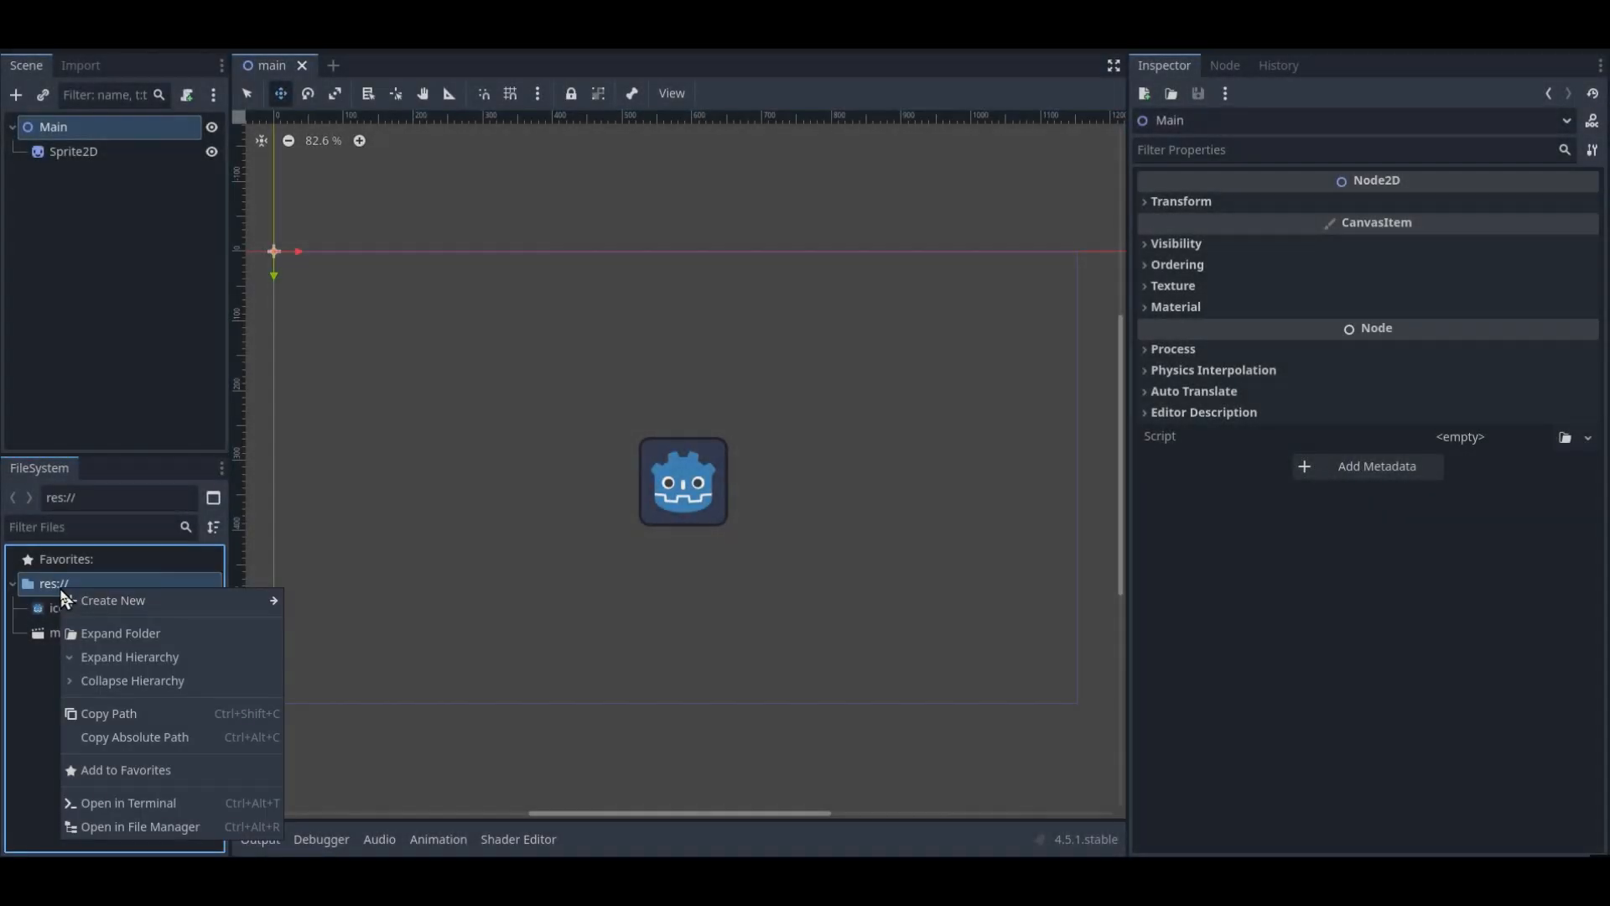
pyautogui.moveTo(112, 600)
pyautogui.click(328, 671)
pyautogui.write('grad')
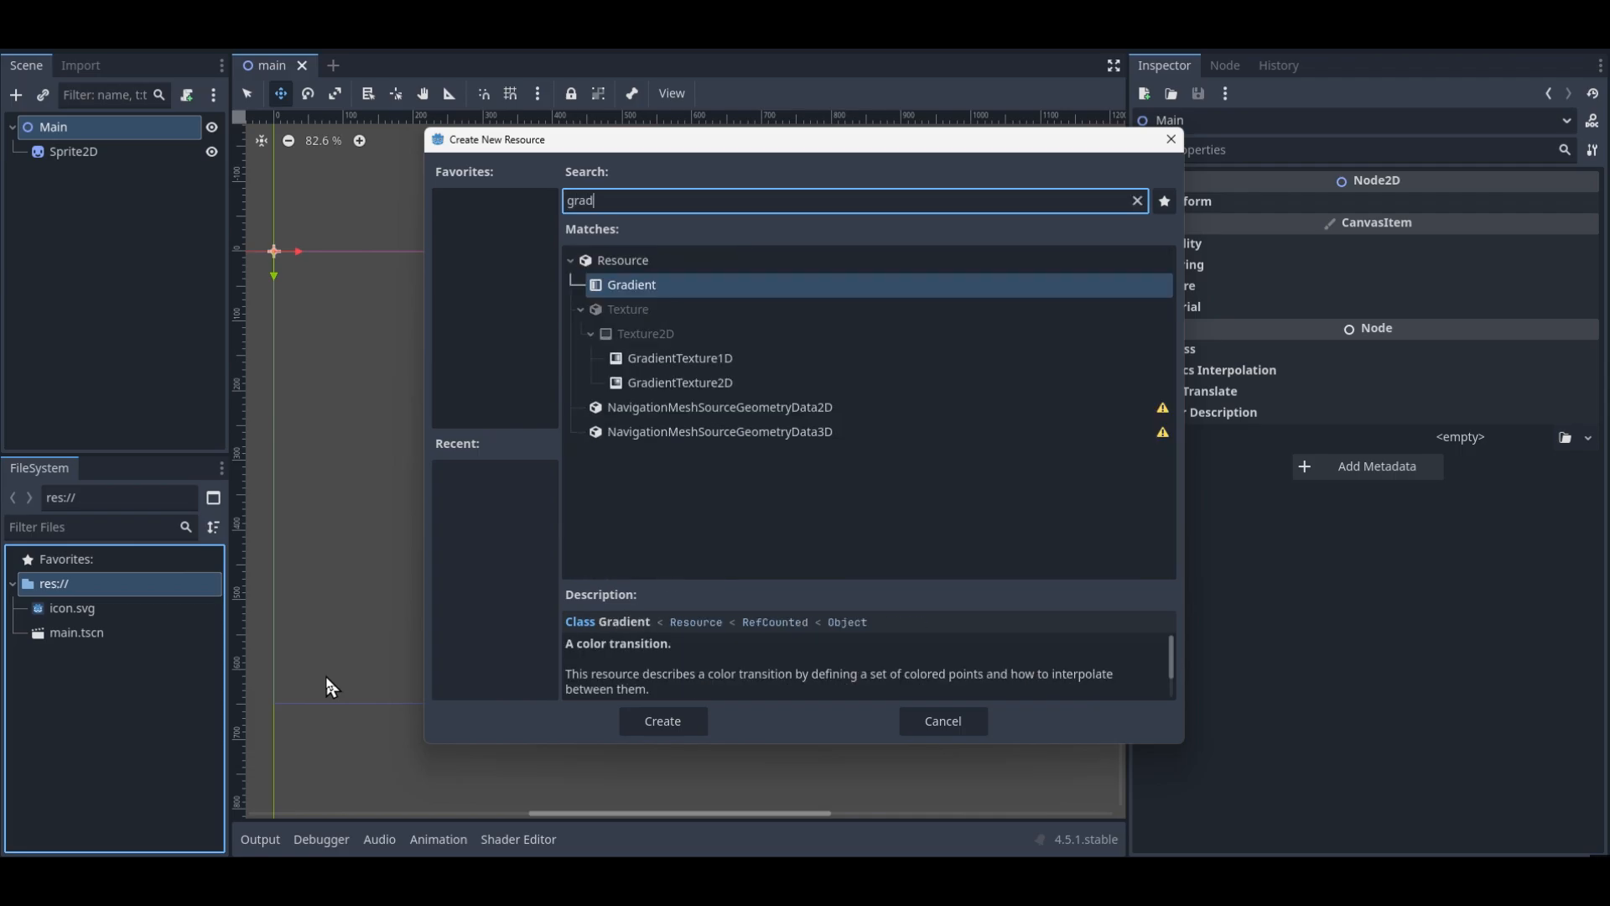
pyautogui.click(690, 384)
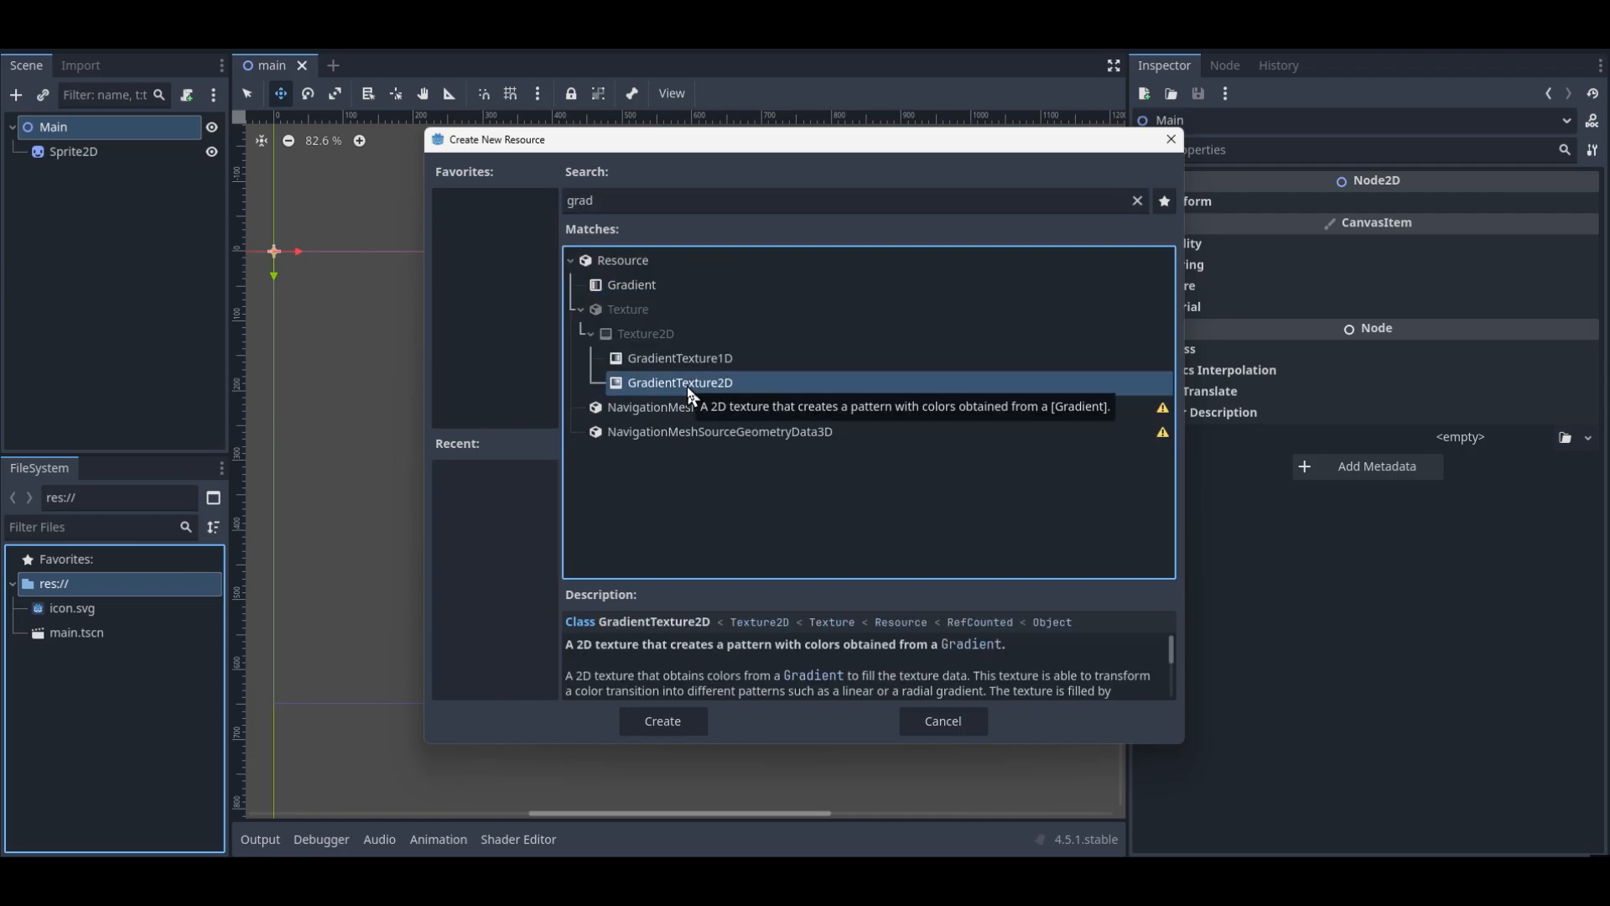
pyautogui.click(666, 724)
pyautogui.write('my_circle')
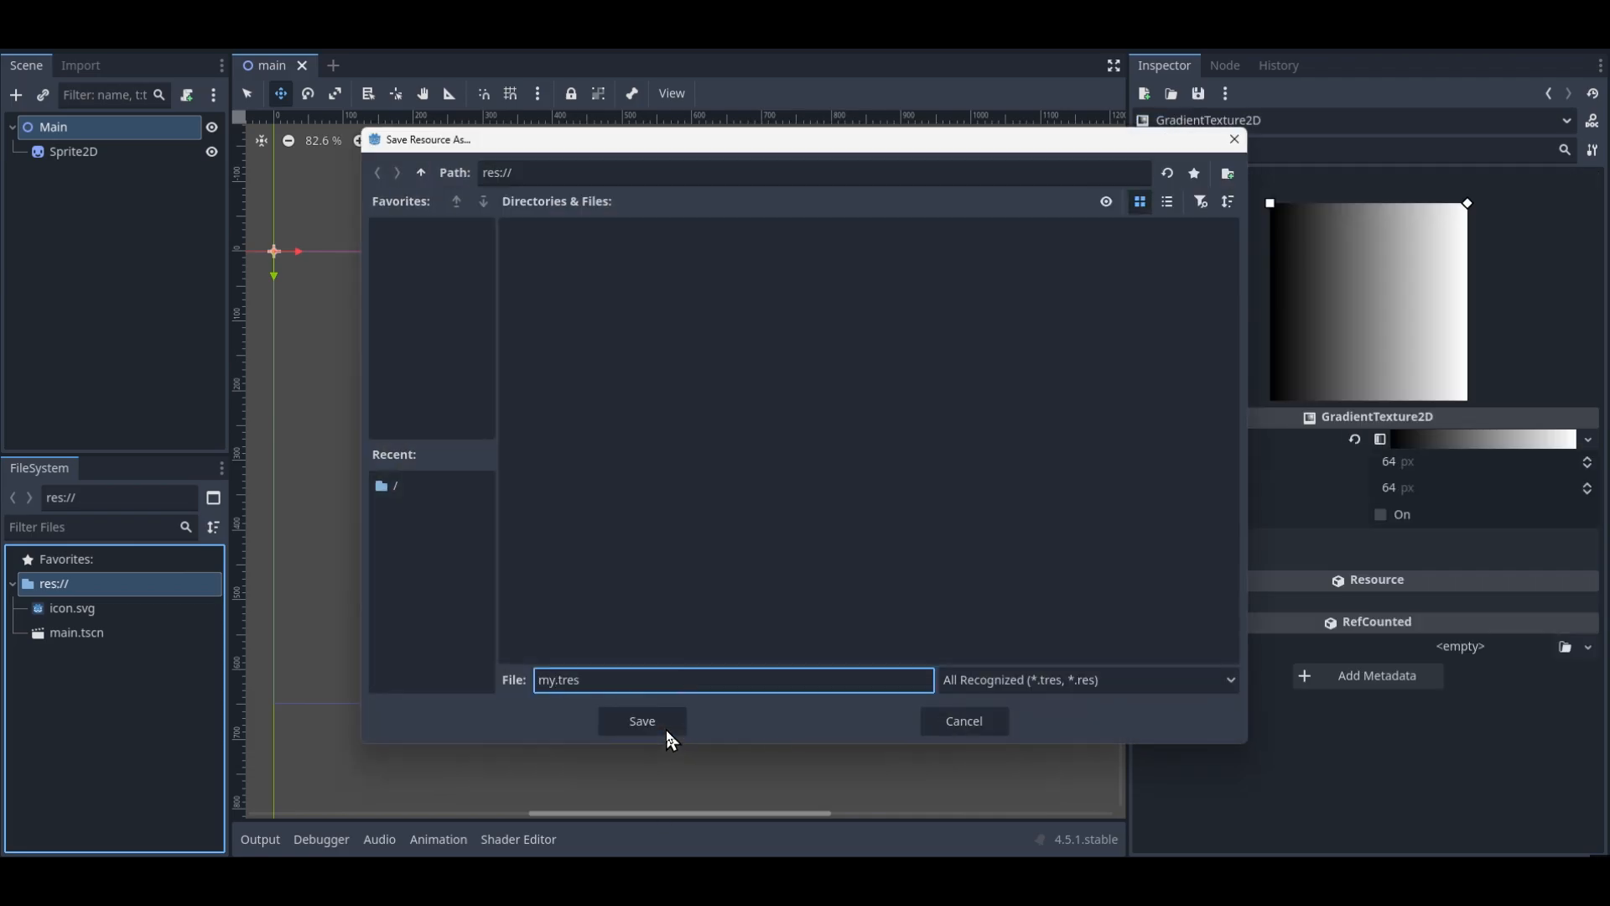
pyautogui.click(666, 726)
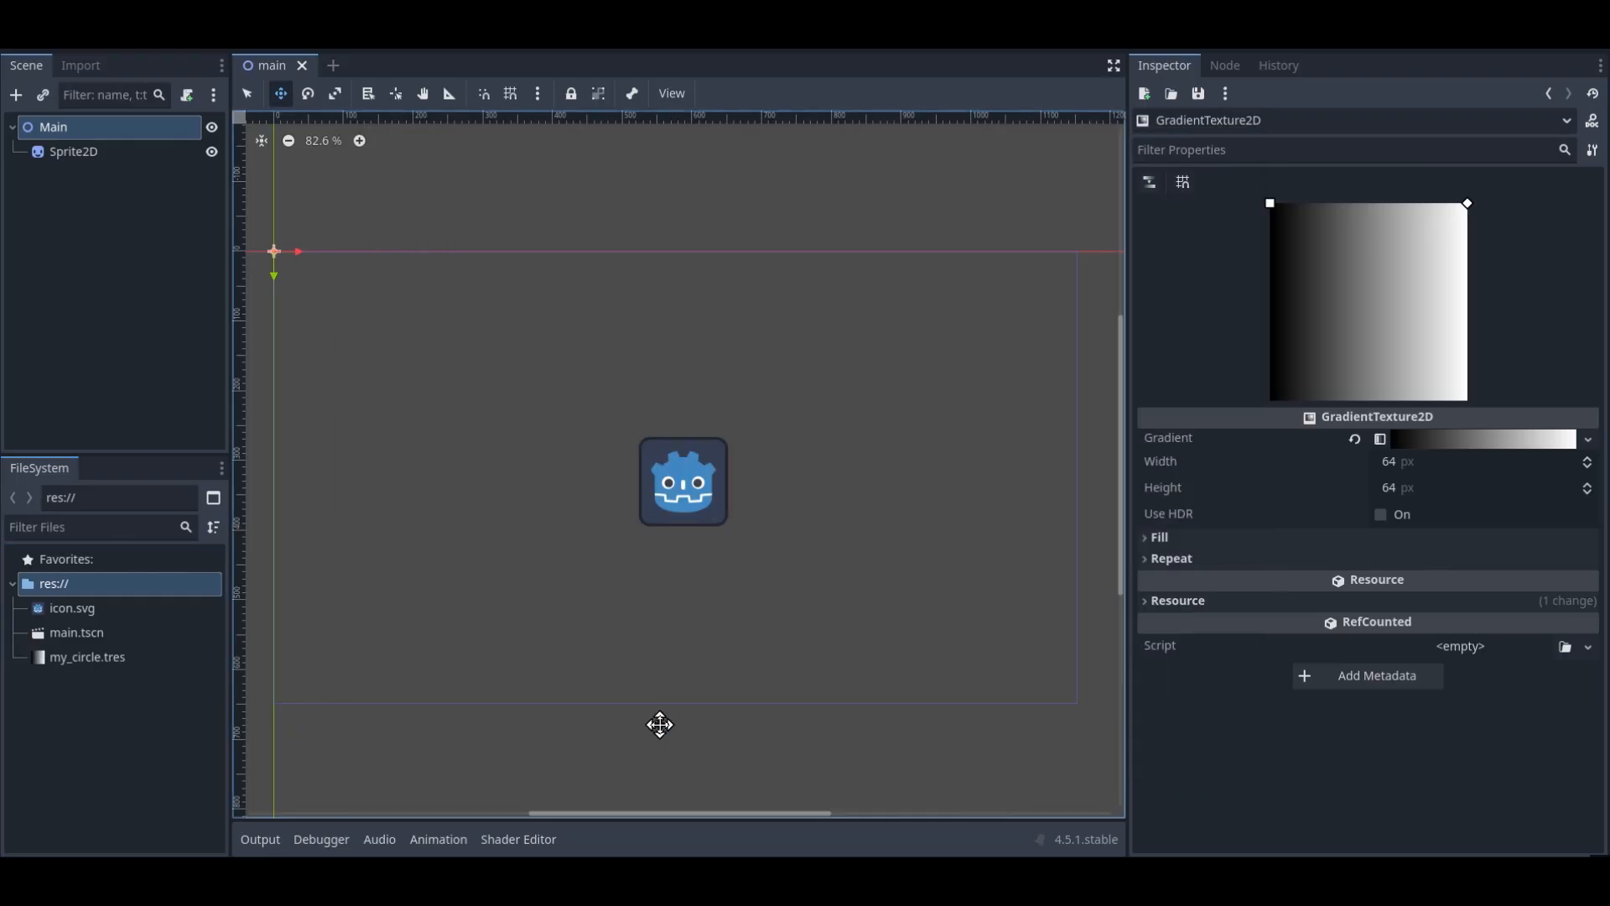
# Open my_circle.tres and set the texture's width and height to 32 px
pyautogui.click(81, 661)
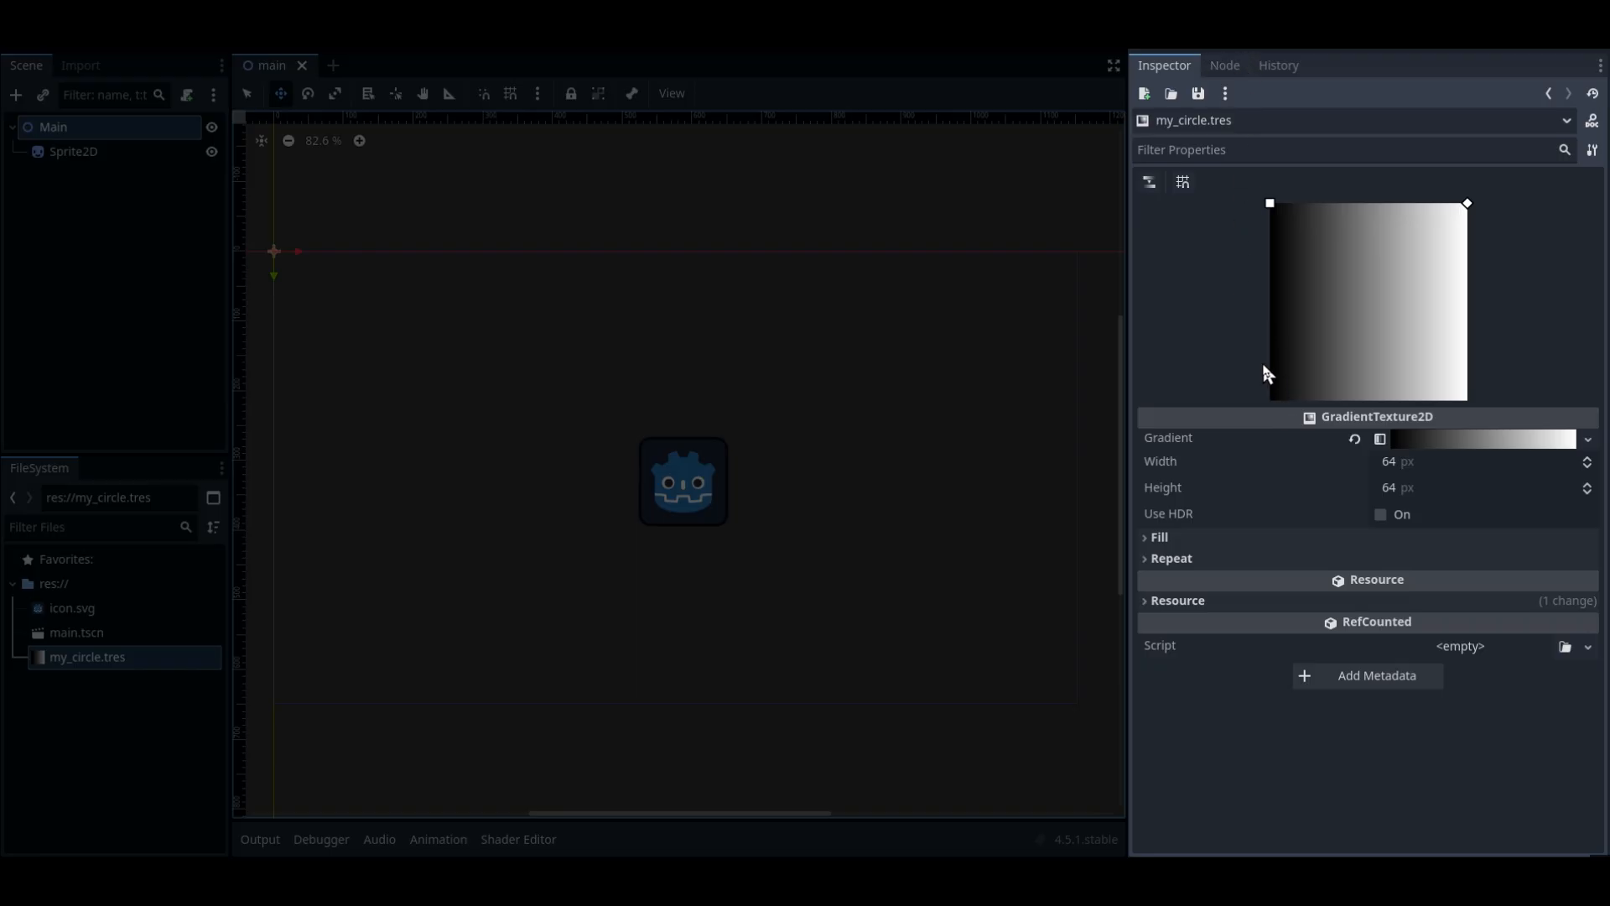
pyautogui.click(1413, 466)
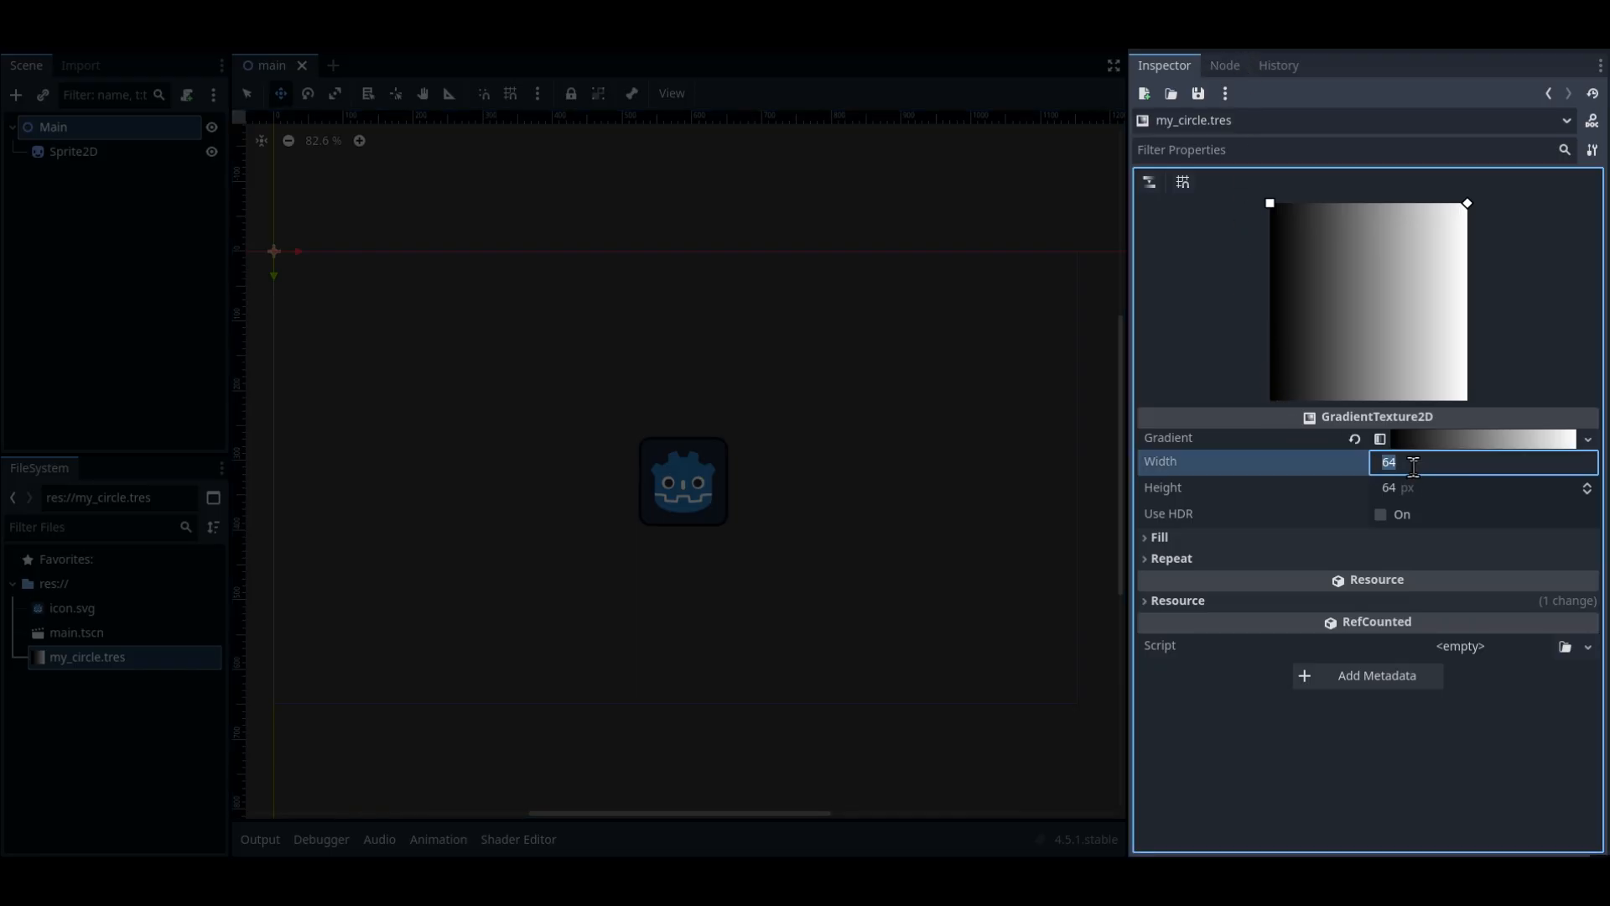
pyautogui.click(1423, 487)
pyautogui.write('32')
pyautogui.click(1419, 464)
pyautogui.press('Return')
# Expand the Fill settings and set the fill type to Radial
pyautogui.click(1240, 538)
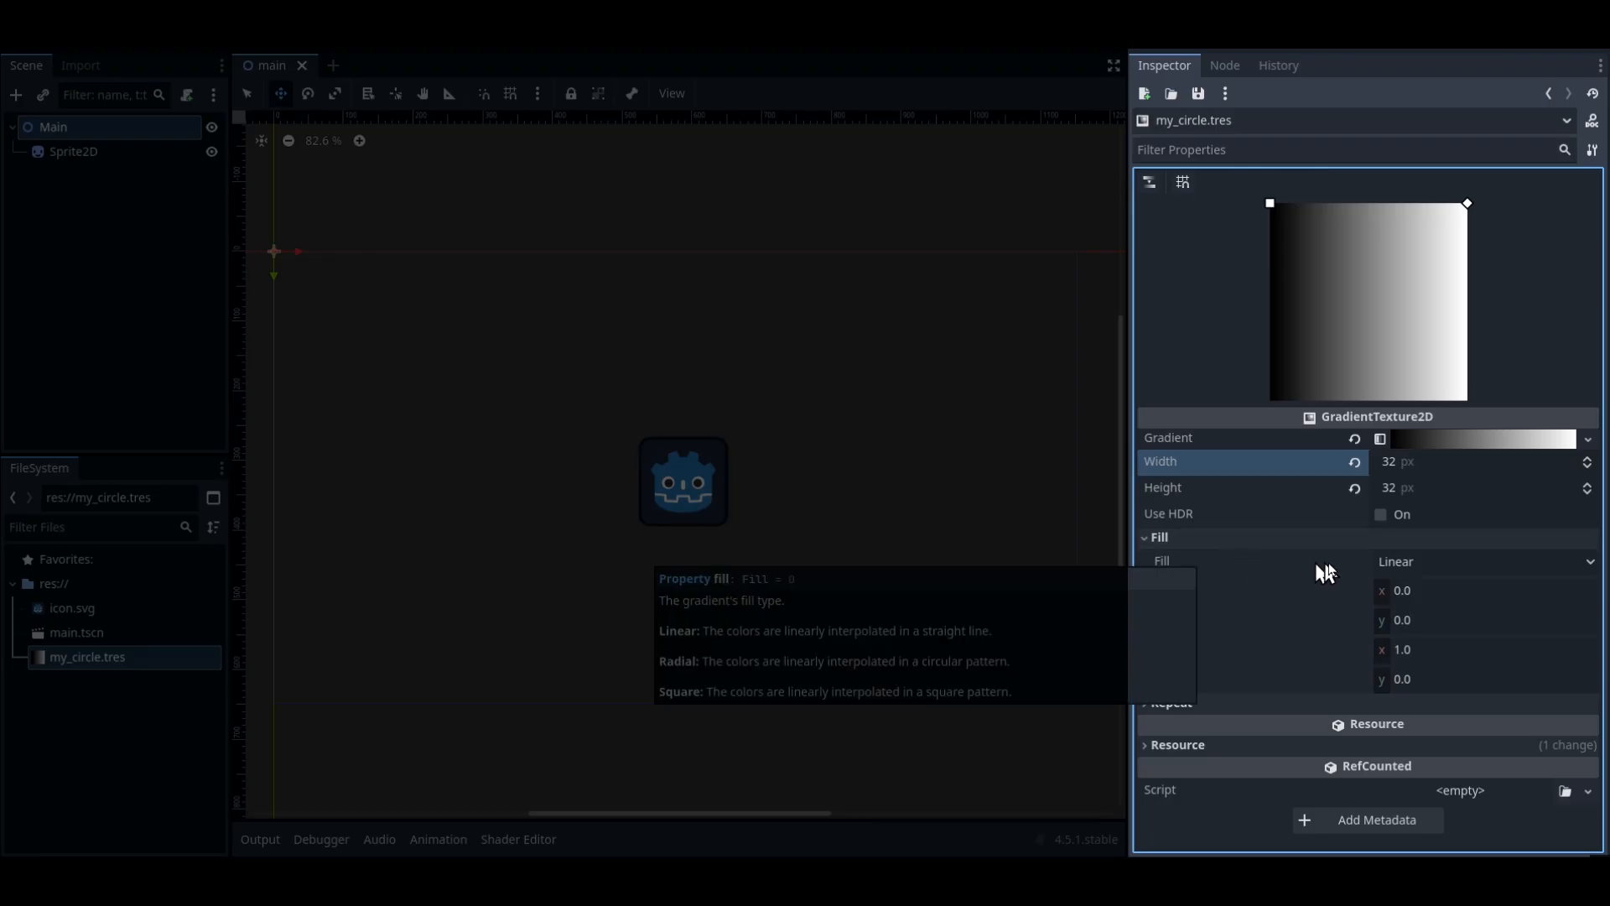
pyautogui.click(1426, 562)
pyautogui.click(1419, 609)
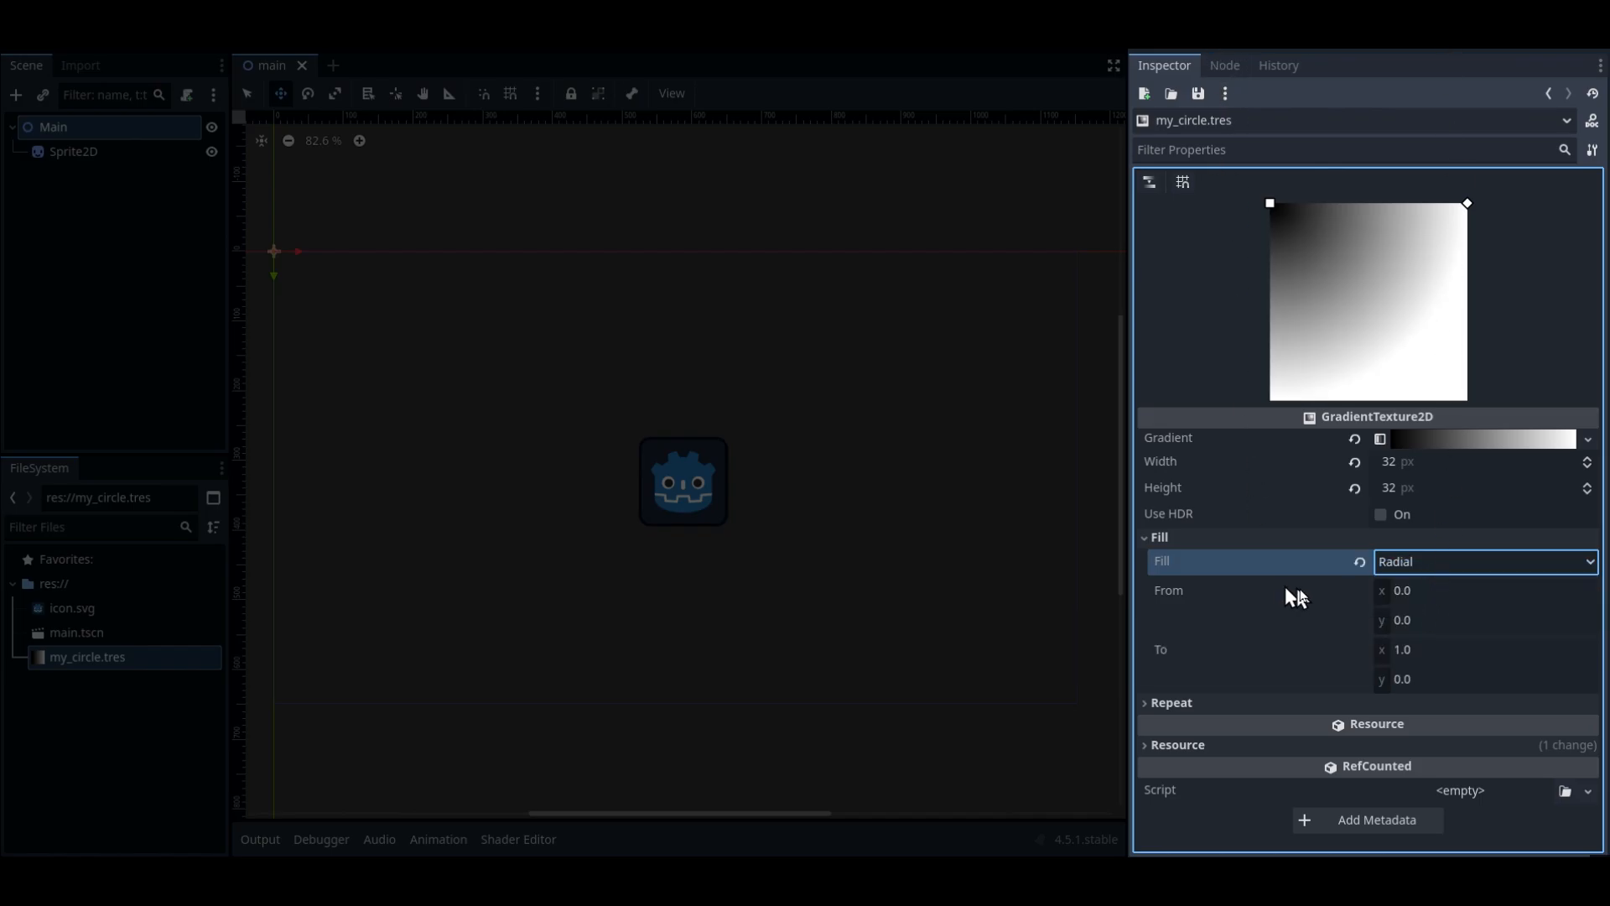
# Set the fill's From point to x 0.5, y 0.5 and the To point to x 0.5, y 0.0
pyautogui.click(1423, 591)
pyautogui.press('Return')
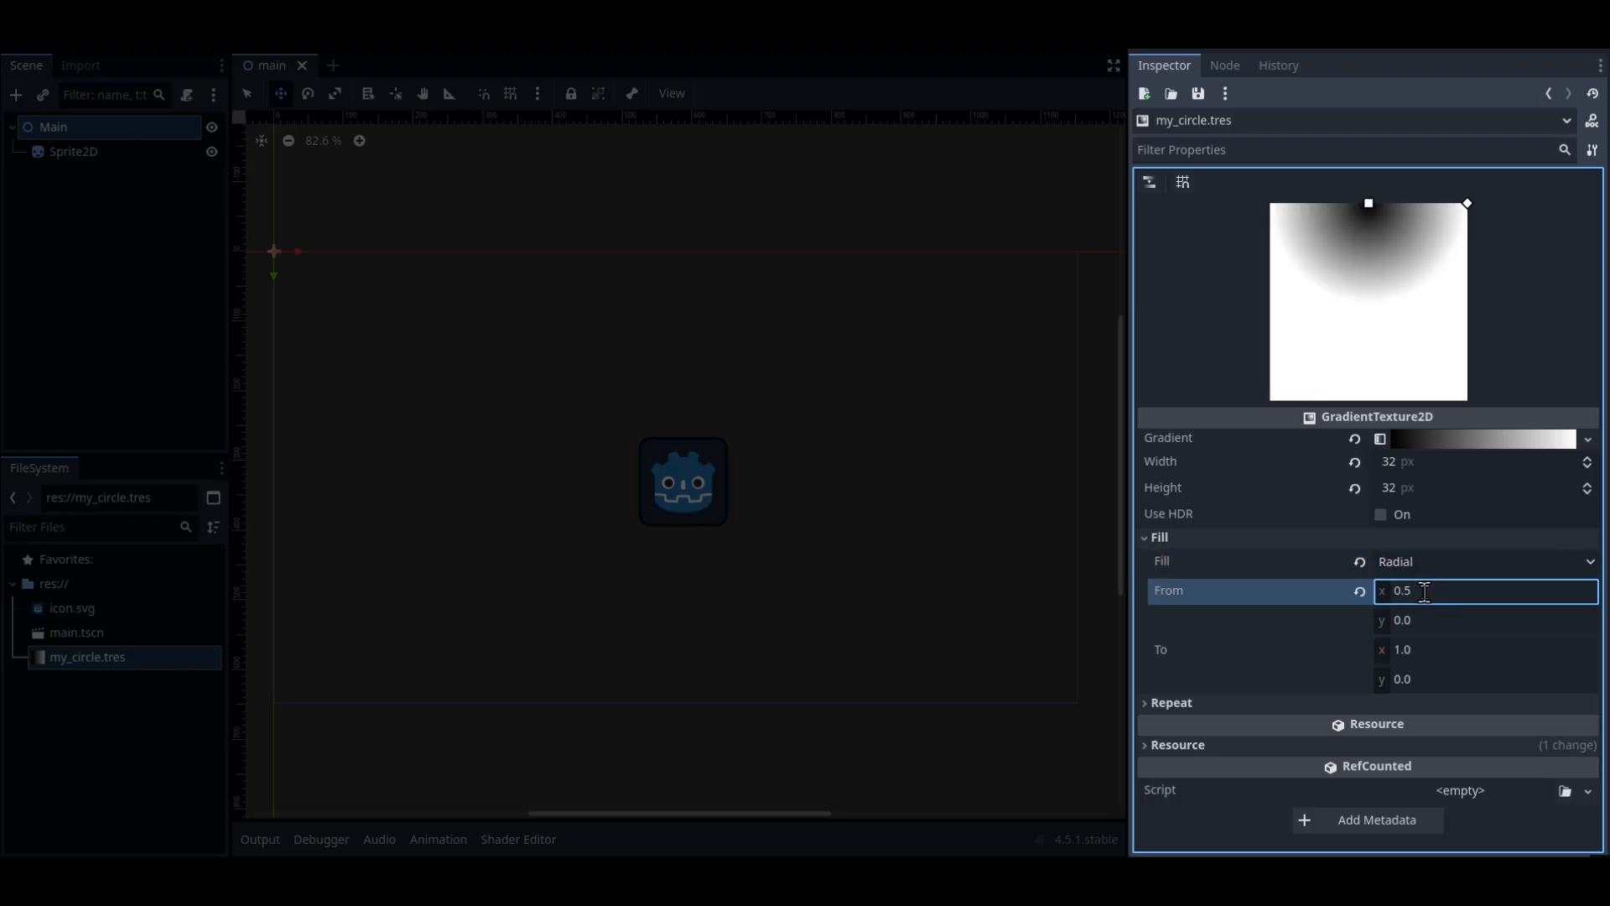
pyautogui.click(1427, 619)
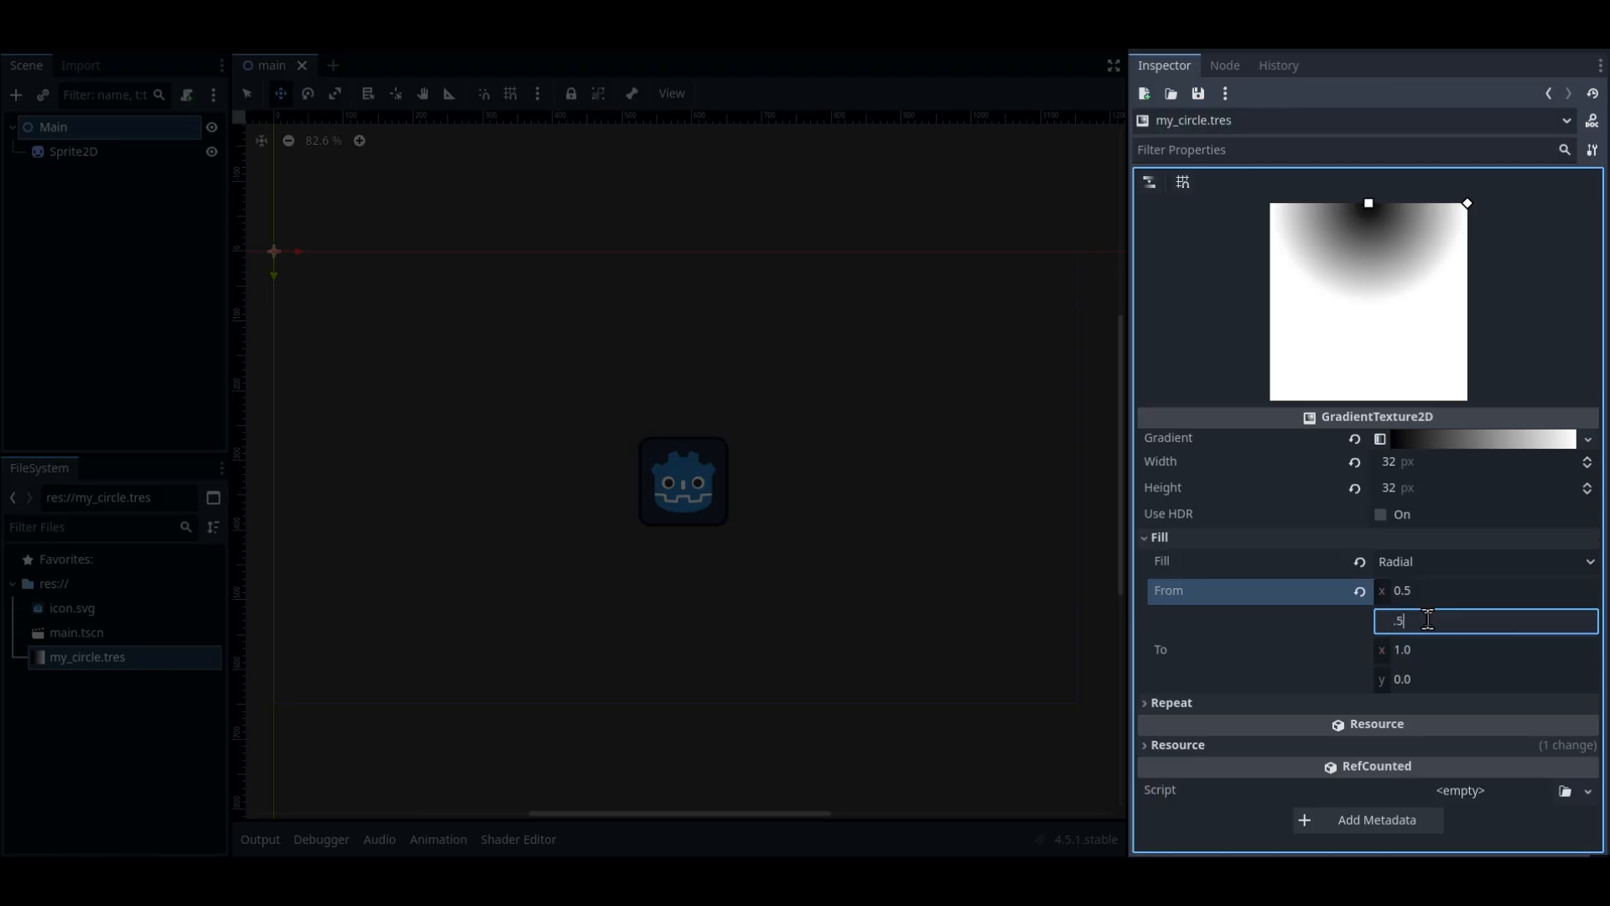
pyautogui.press('Return')
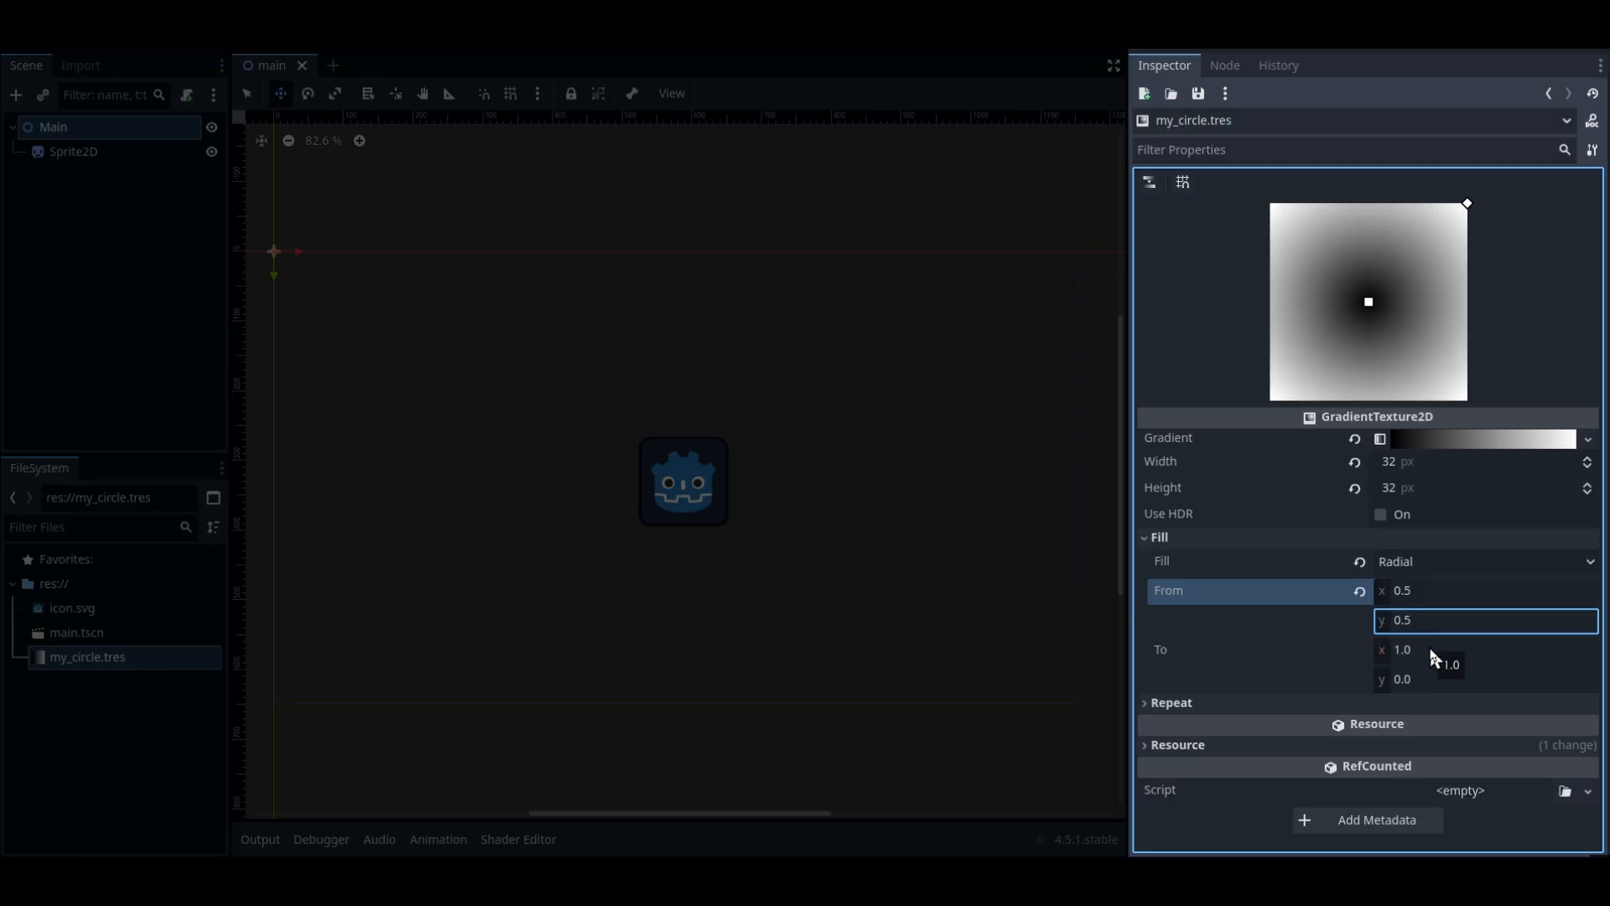
pyautogui.click(1430, 650)
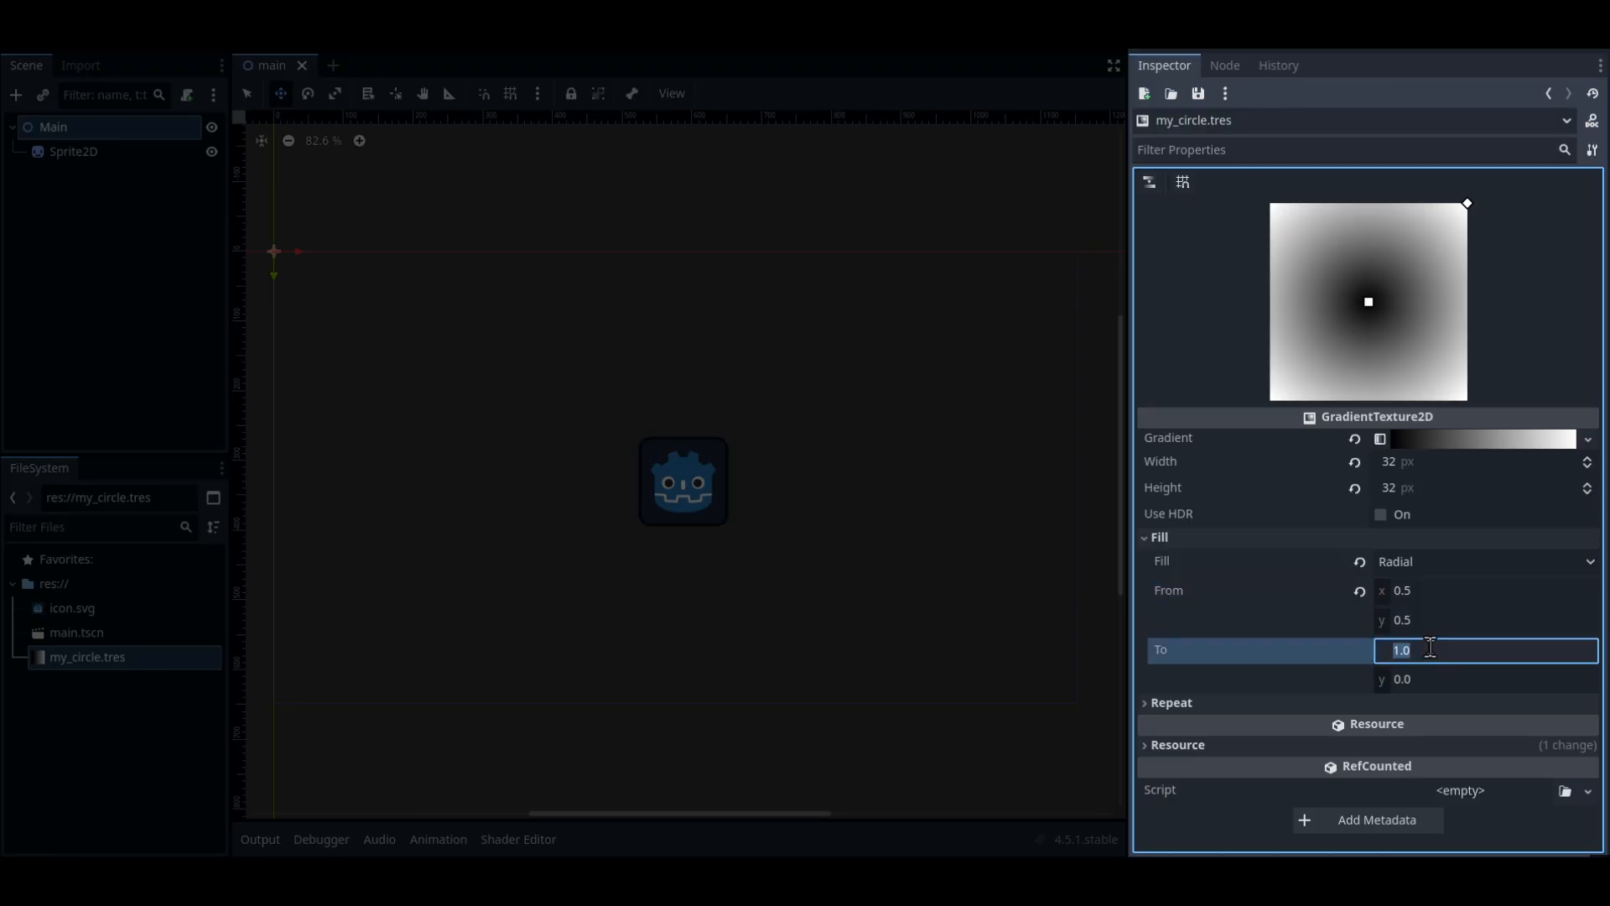
pyautogui.write('.5')
pyautogui.press('Return')
pyautogui.click(1435, 676)
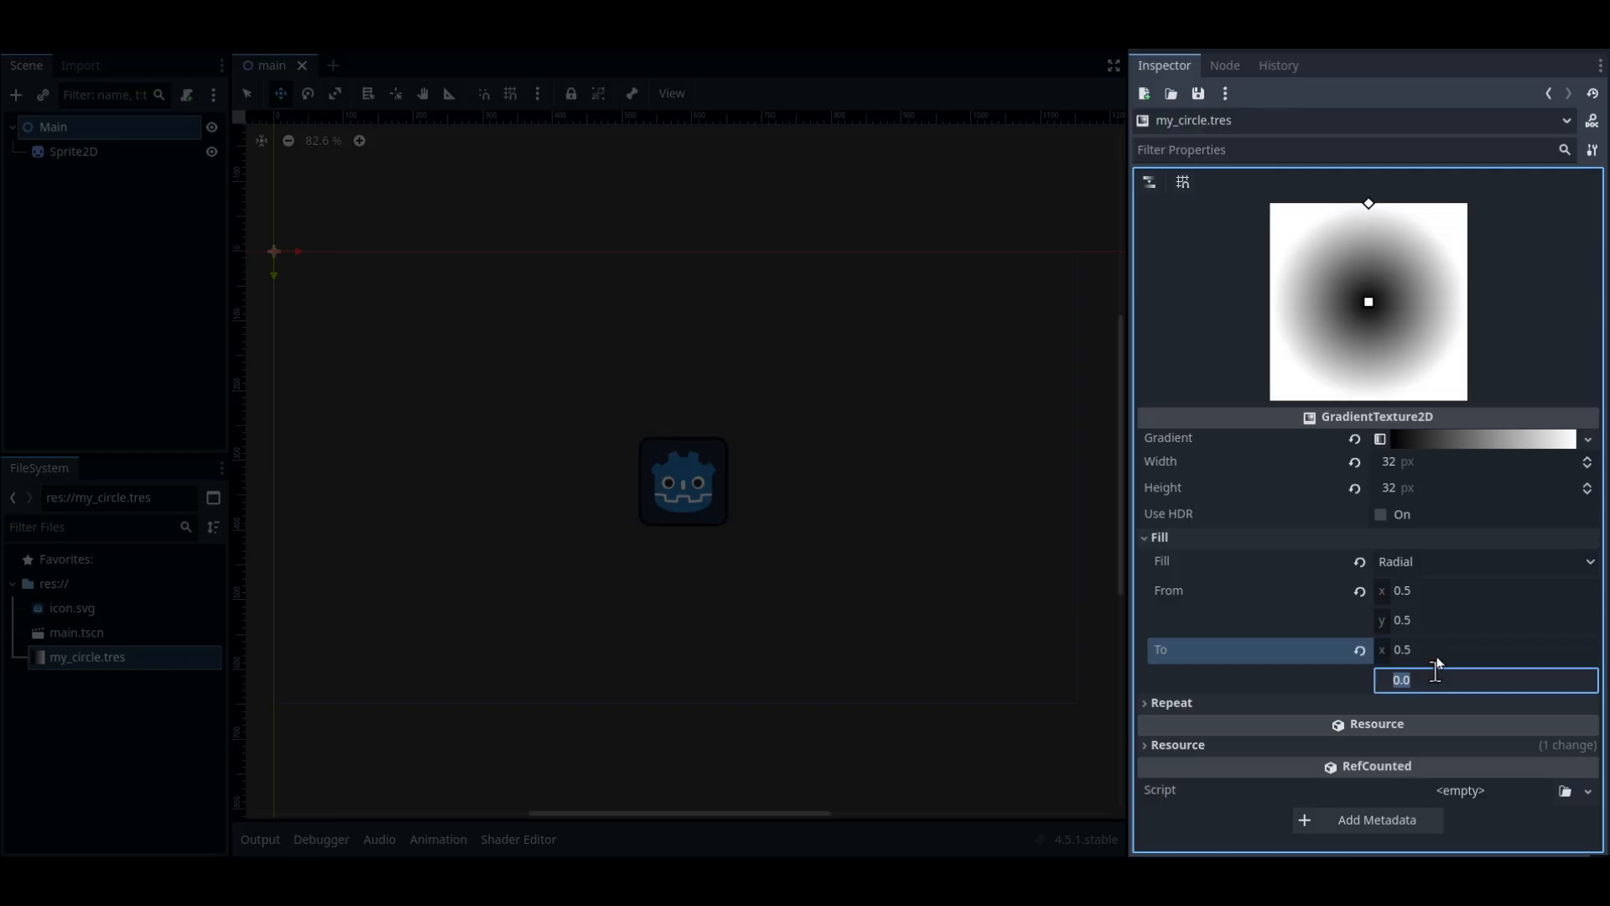
pyautogui.press('Return')
# In the gradient's raw colors, set color 0 to white and color 1 to black with alpha 0
pyautogui.click(1445, 441)
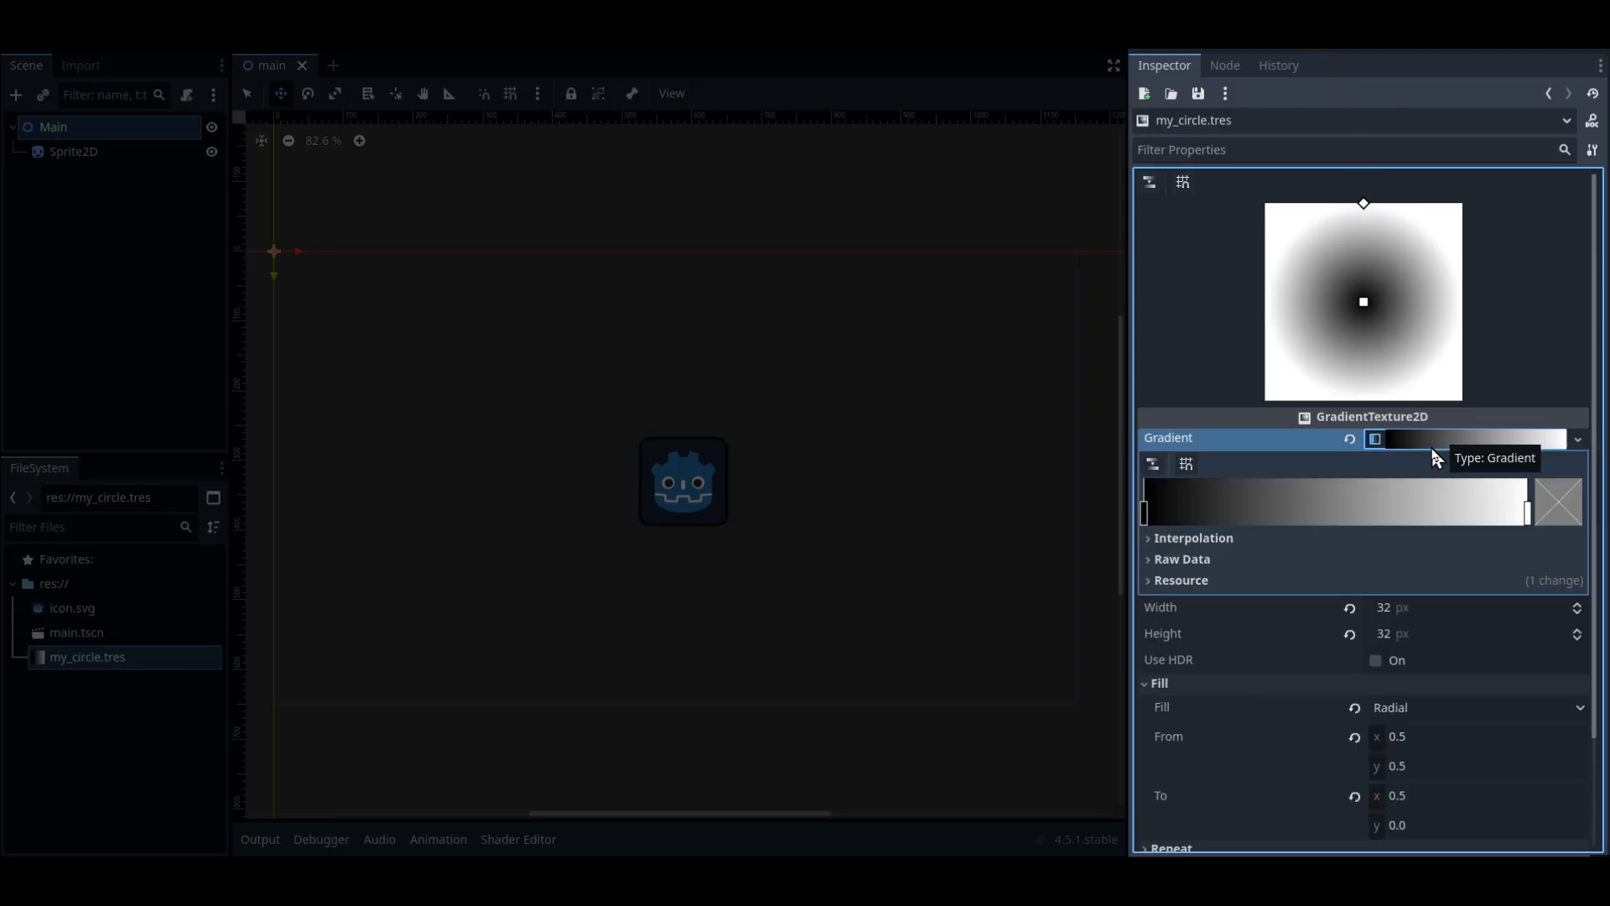
pyautogui.click(1347, 559)
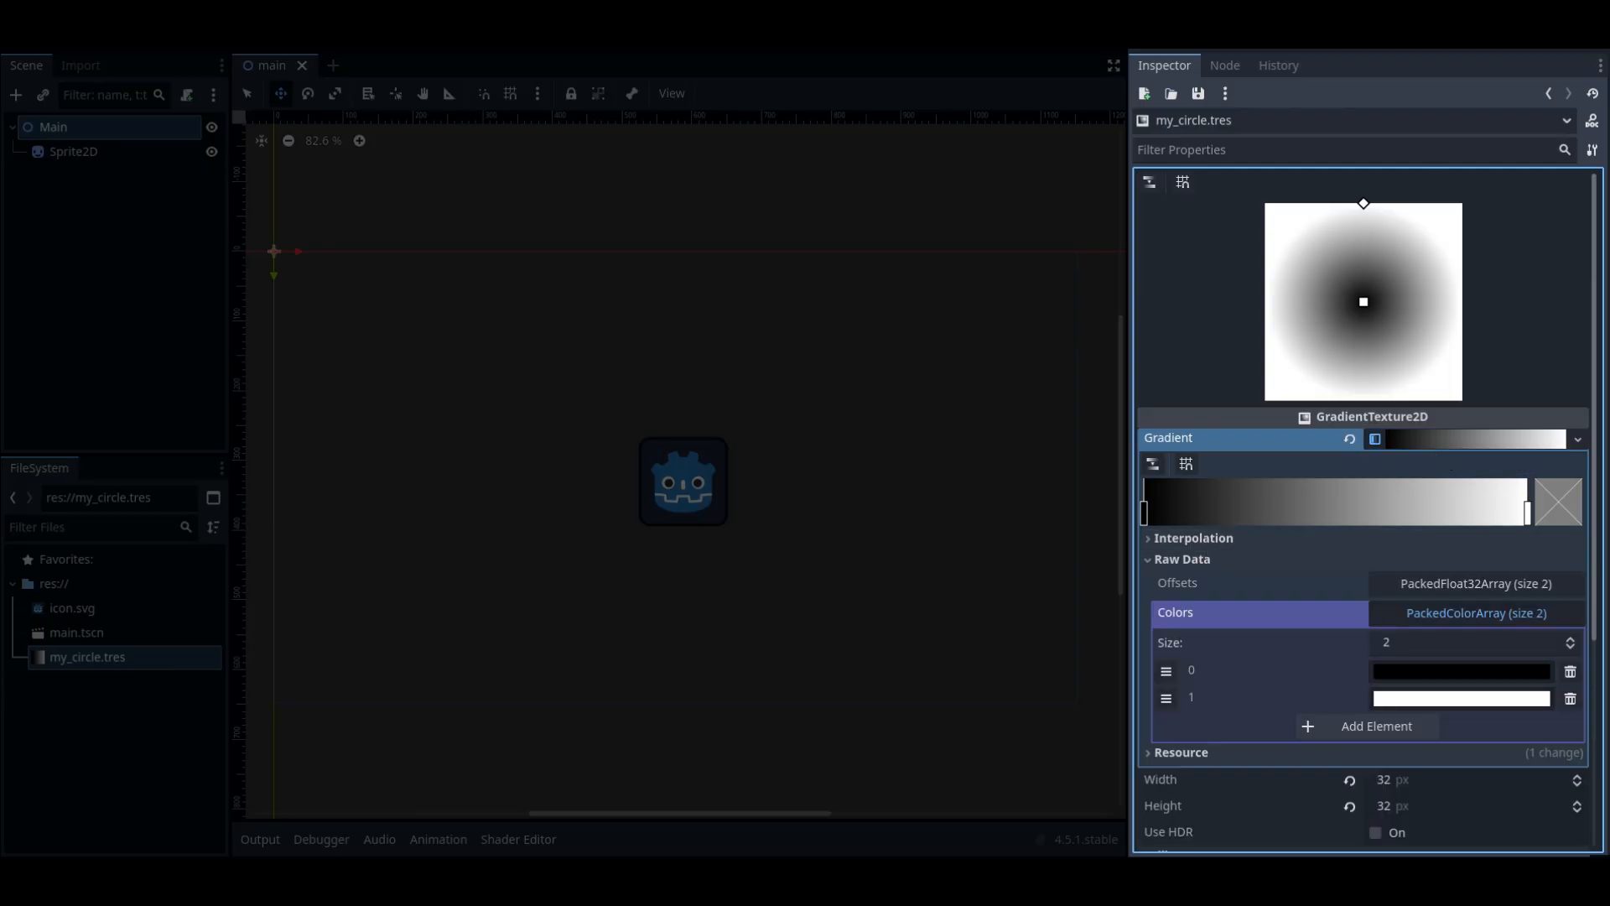
pyautogui.click(1445, 675)
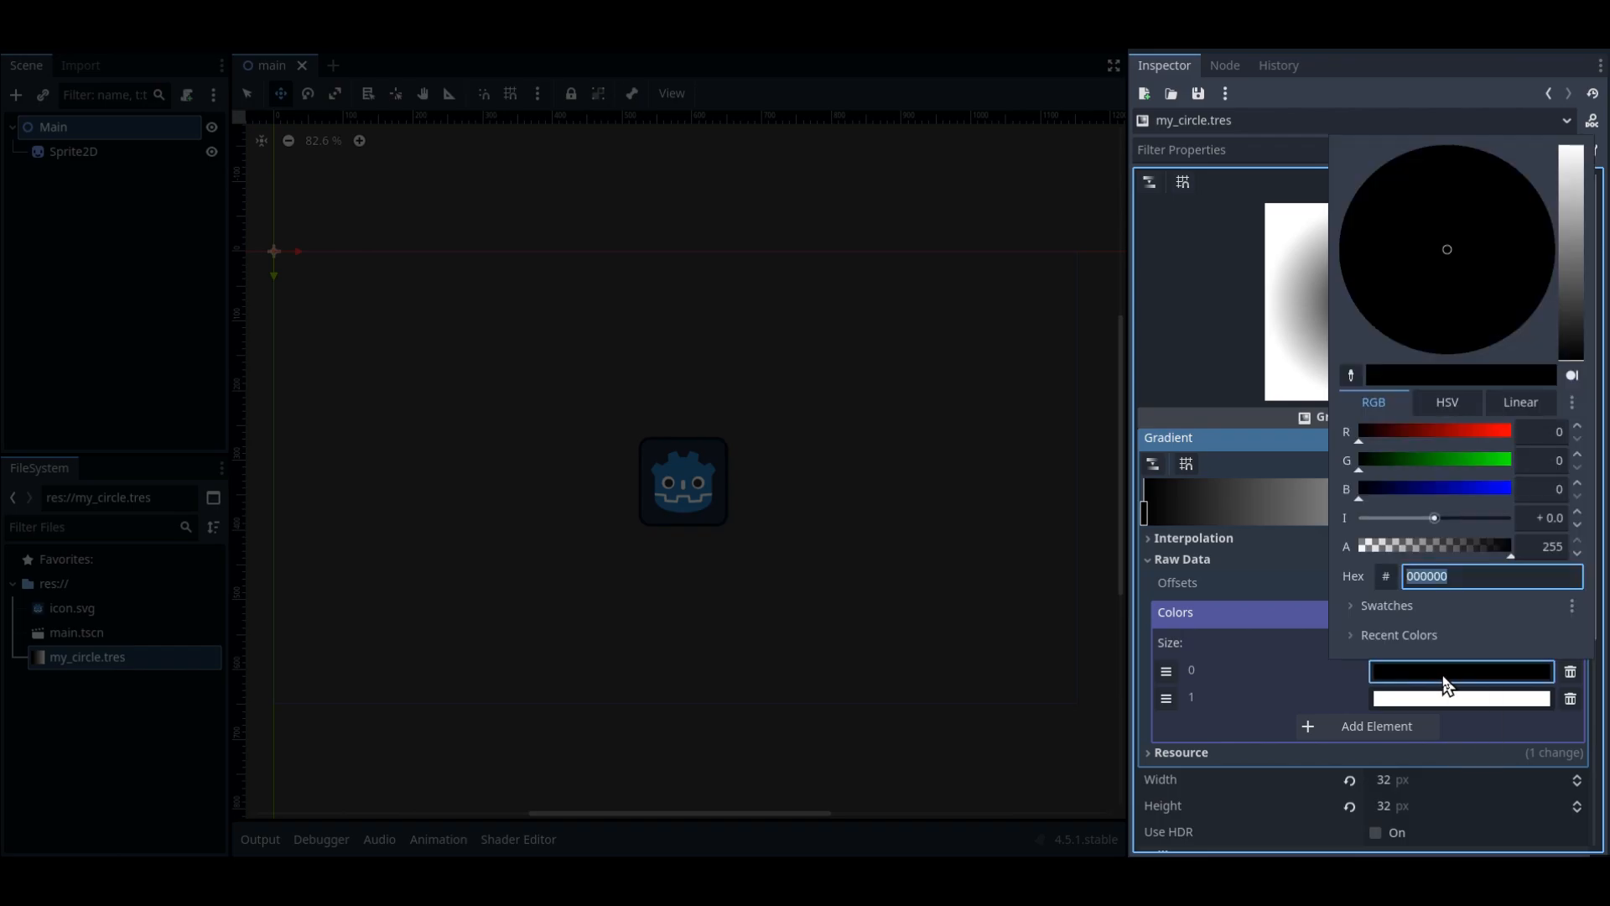
pyautogui.moveTo(1571, 249); pyautogui.dragTo(1572, 144)
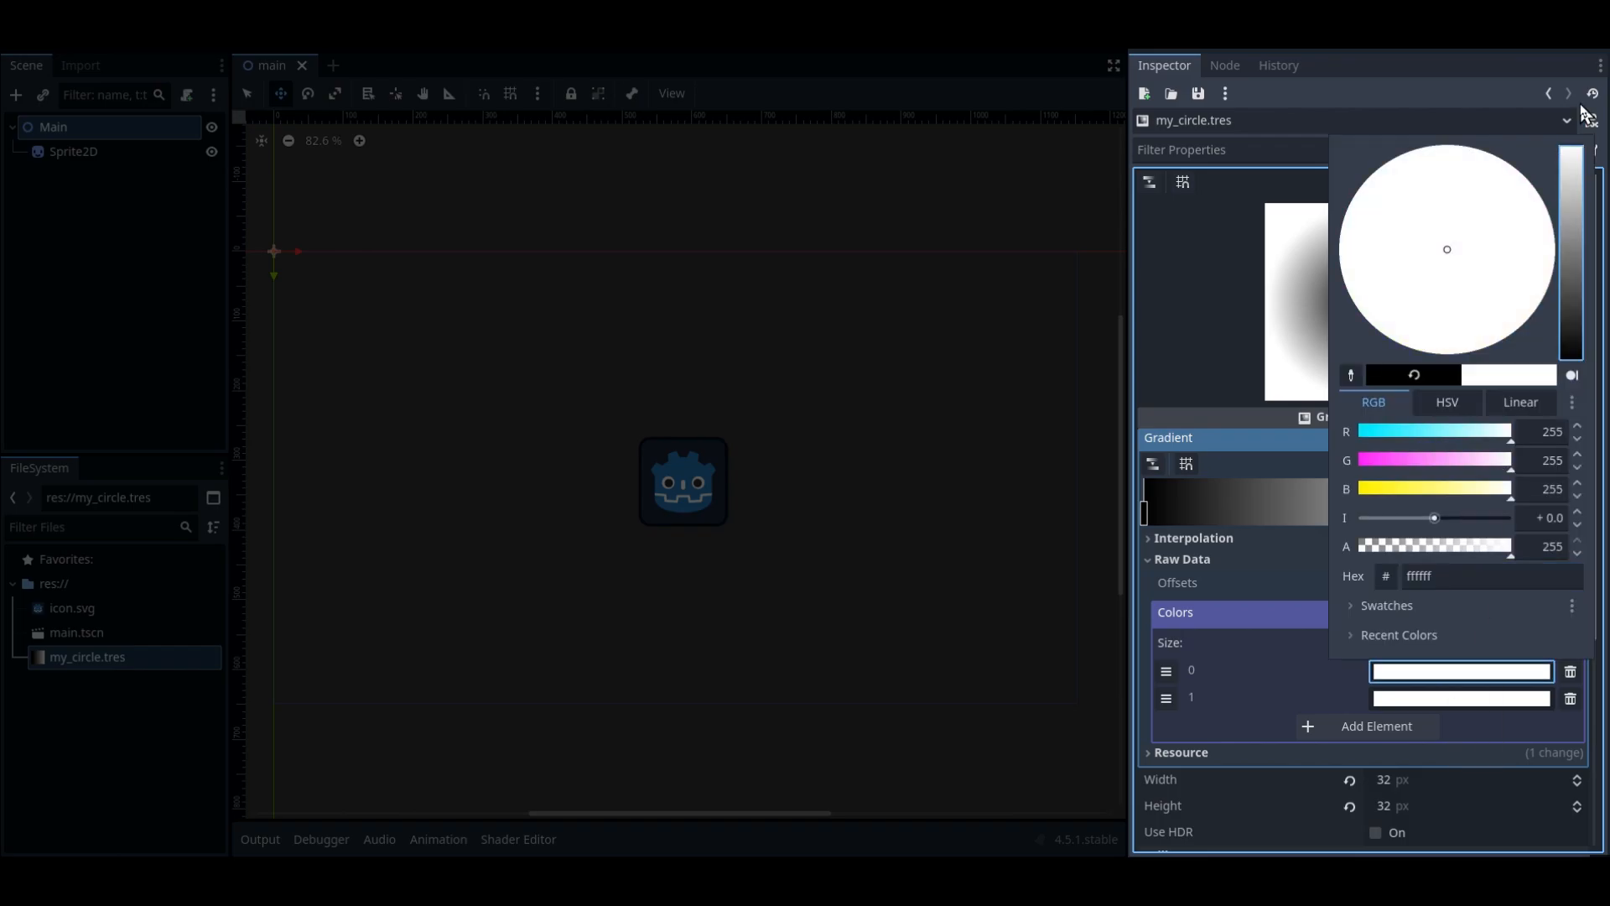
pyautogui.click(1419, 694)
pyautogui.click(1424, 699)
pyautogui.moveTo(1577, 201); pyautogui.dragTo(1572, 387)
pyautogui.write('0')
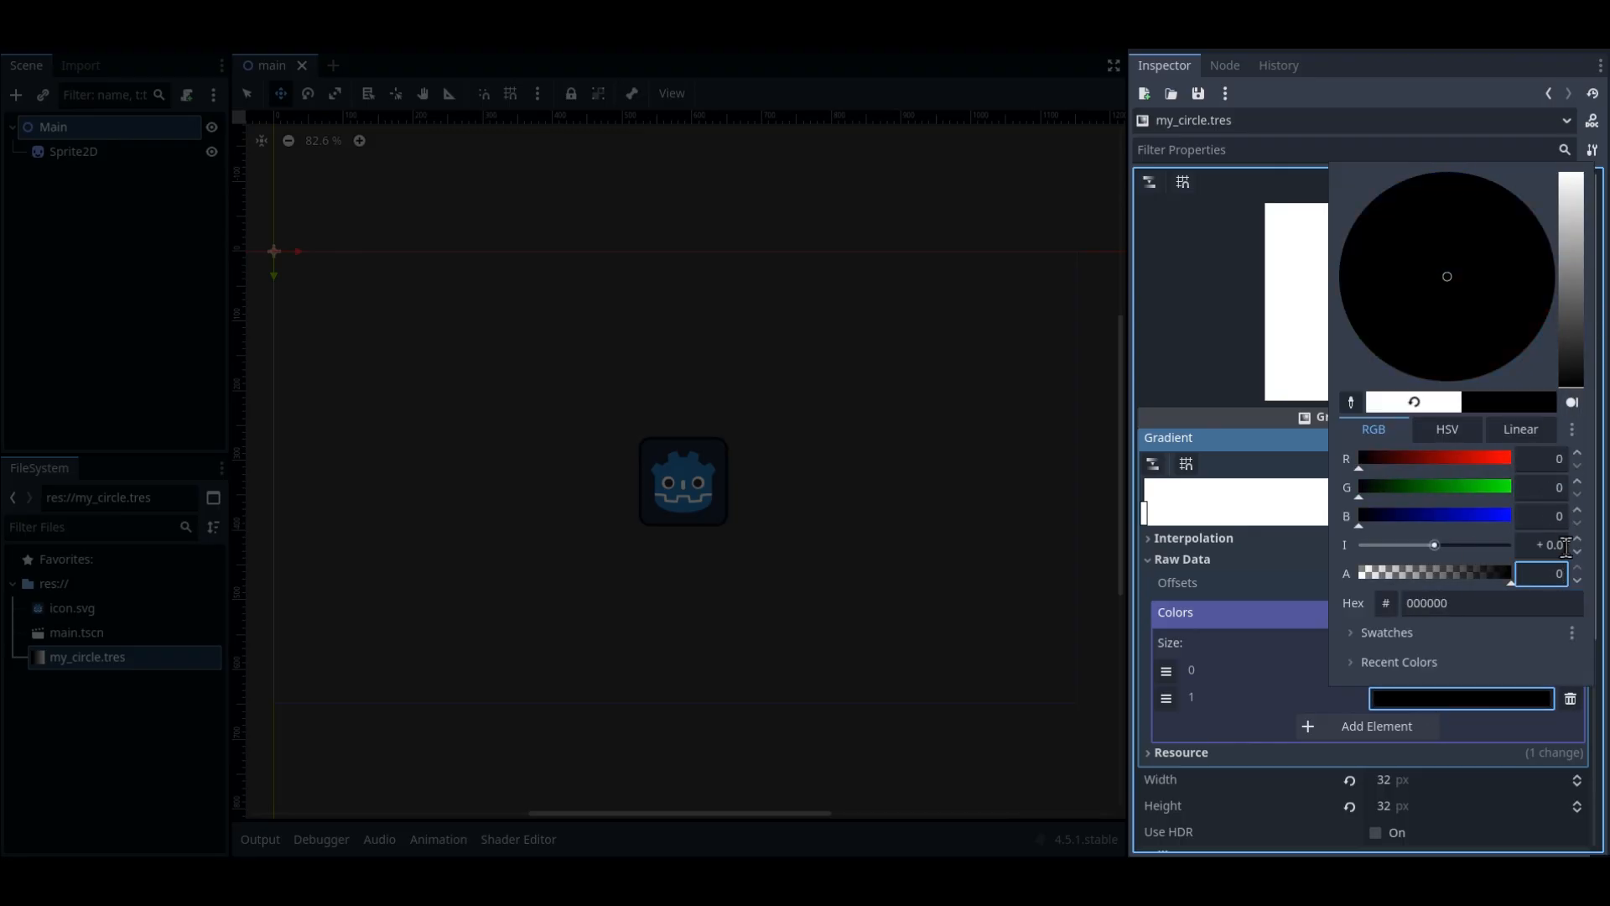
pyautogui.press('Return')
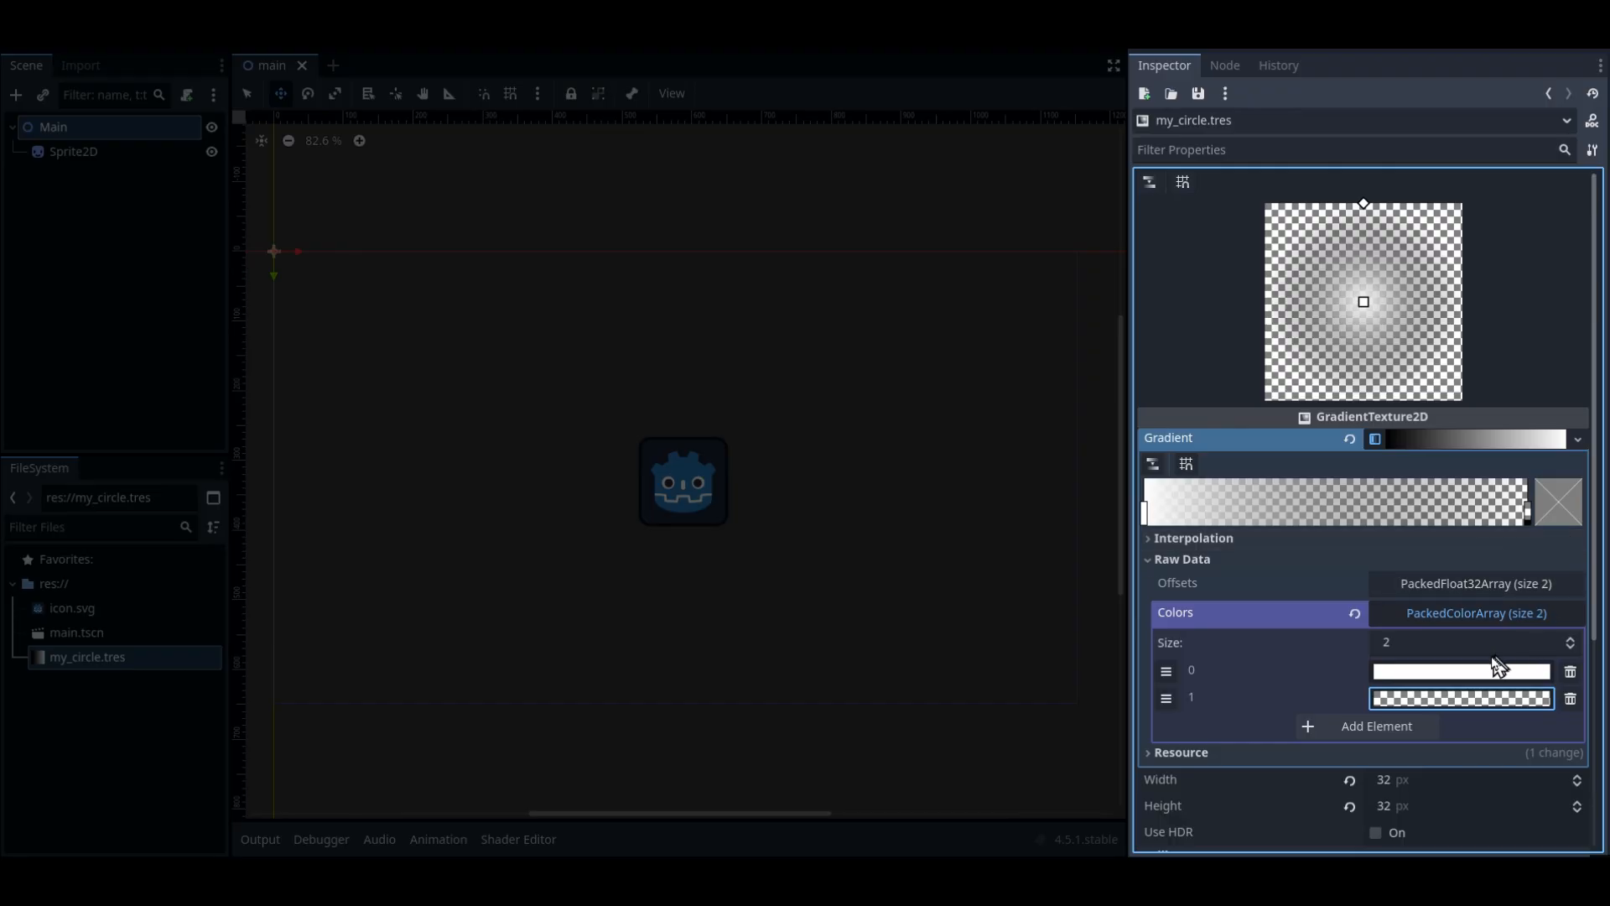
# Drag the gradient's color stops so white covers most of the range and fades to transparent near the end
pyautogui.click(1457, 443)
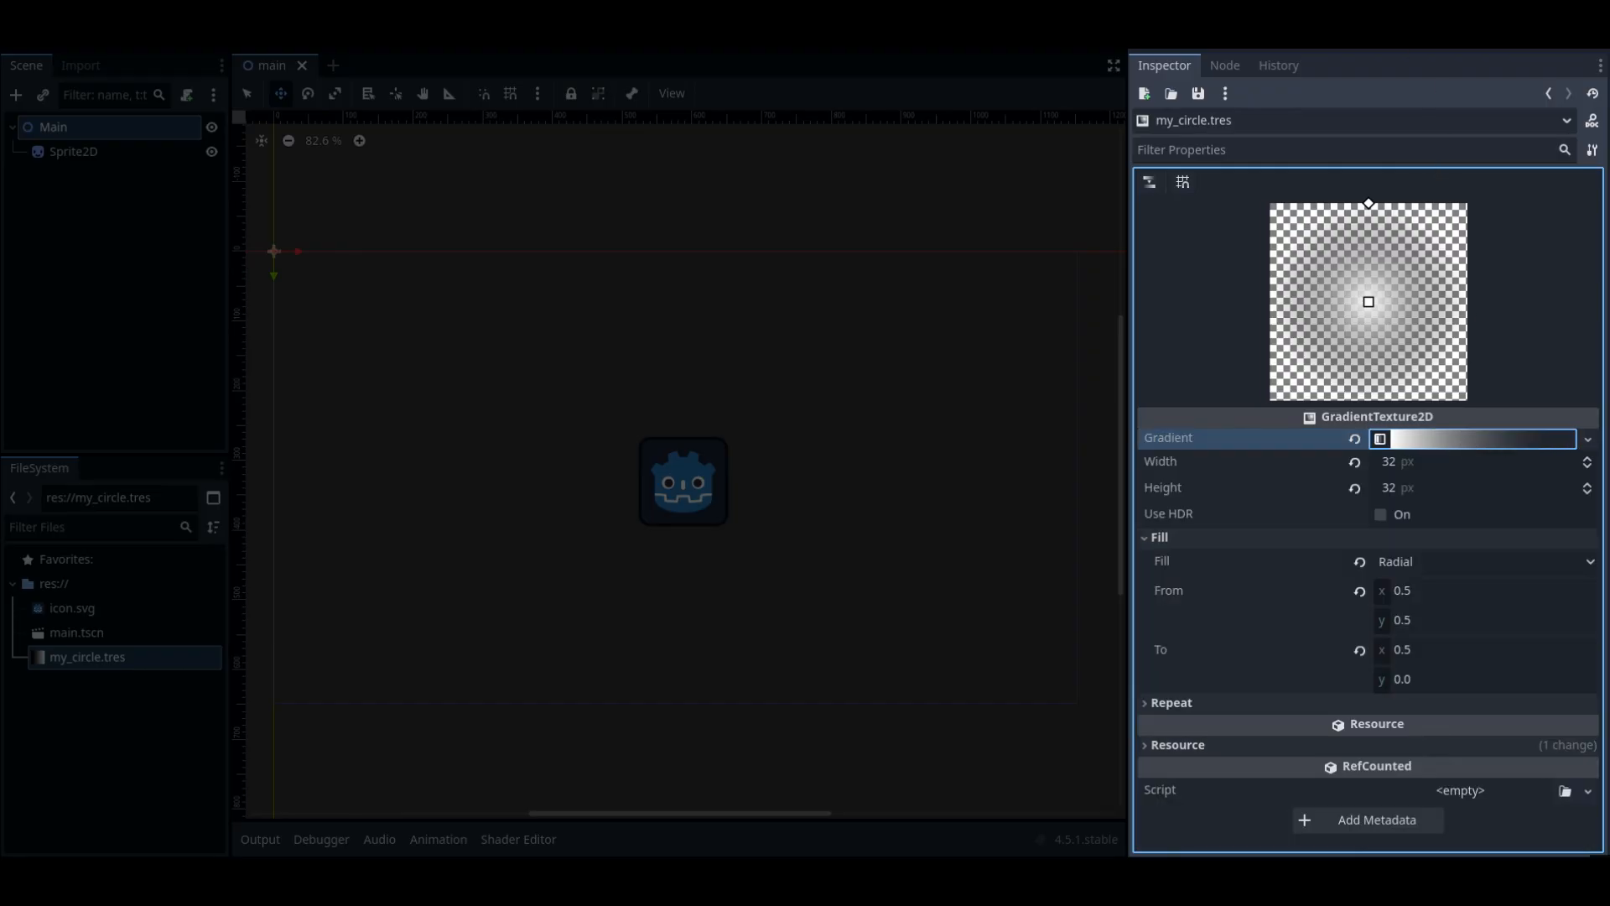
pyautogui.click(1472, 444)
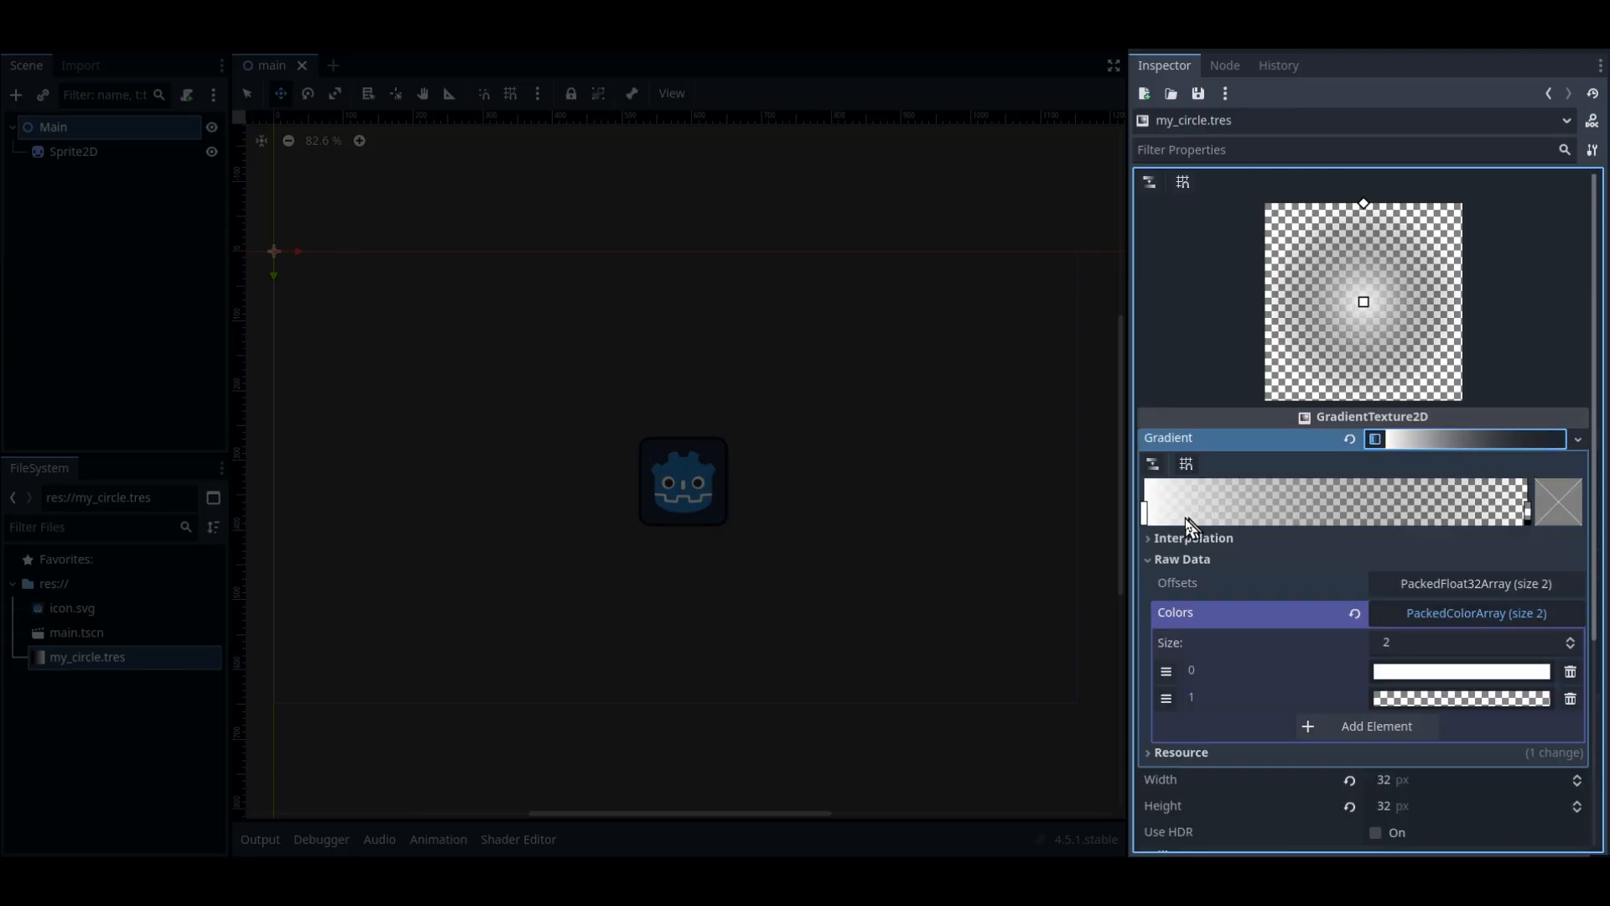
pyautogui.moveTo(1146, 513); pyautogui.dragTo(1401, 527)
pyautogui.moveTo(1530, 513); pyautogui.dragTo(1256, 515)
pyautogui.moveTo(1447, 513); pyautogui.dragTo(1502, 517)
pyautogui.moveTo(1256, 516); pyautogui.dragTo(1444, 522)
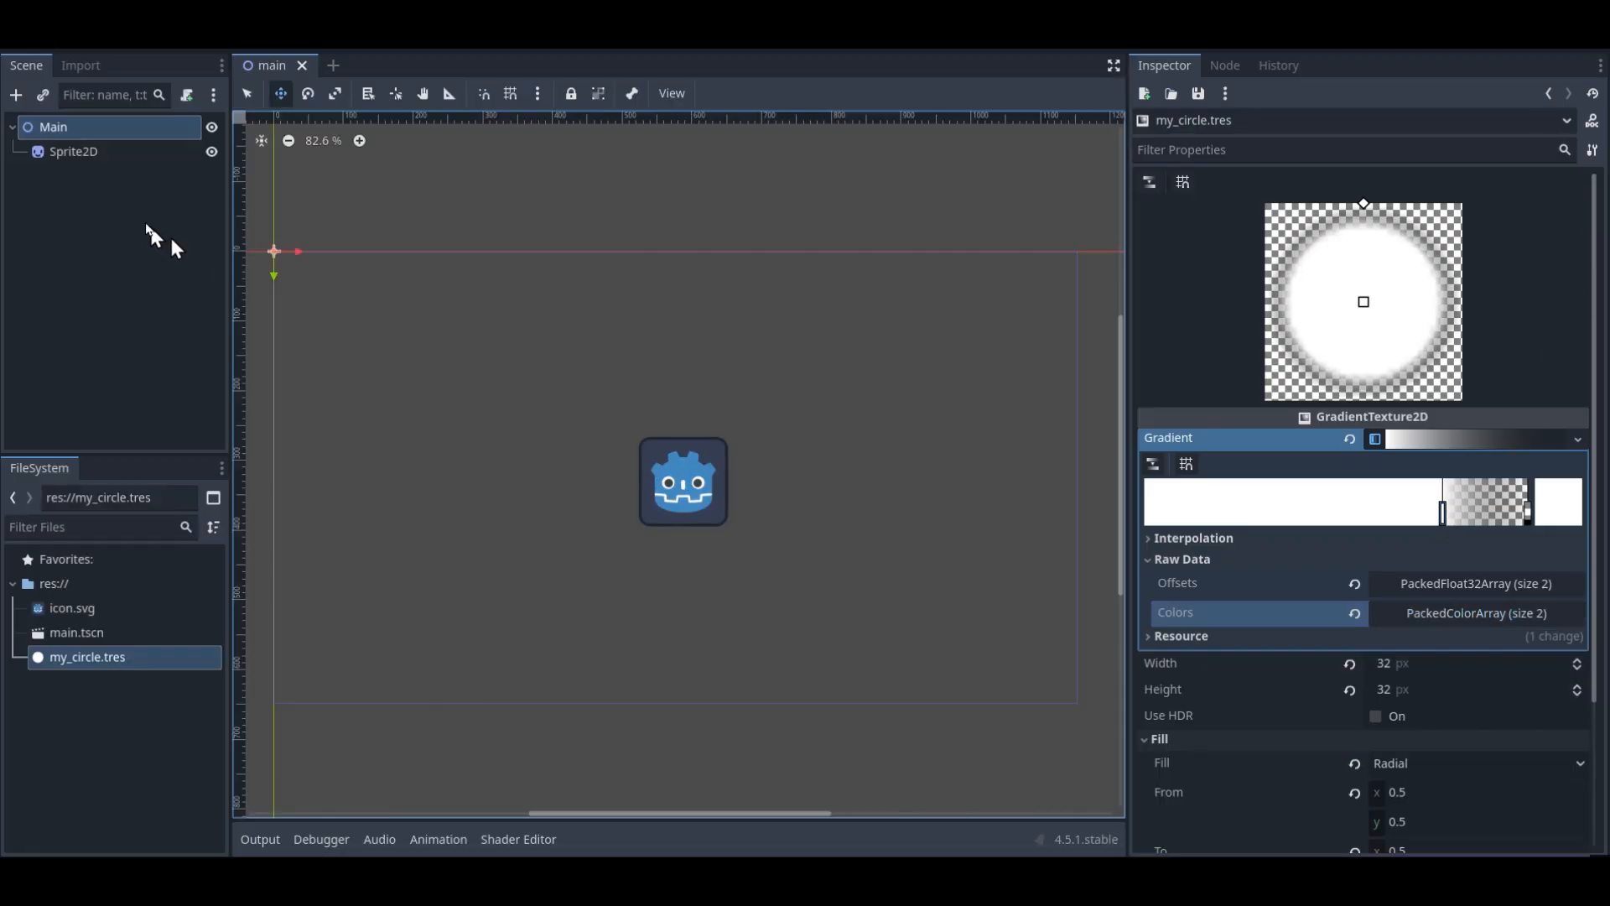
# Select Sprite2D and load my_circle.tres as its texture
pyautogui.click(95, 151)
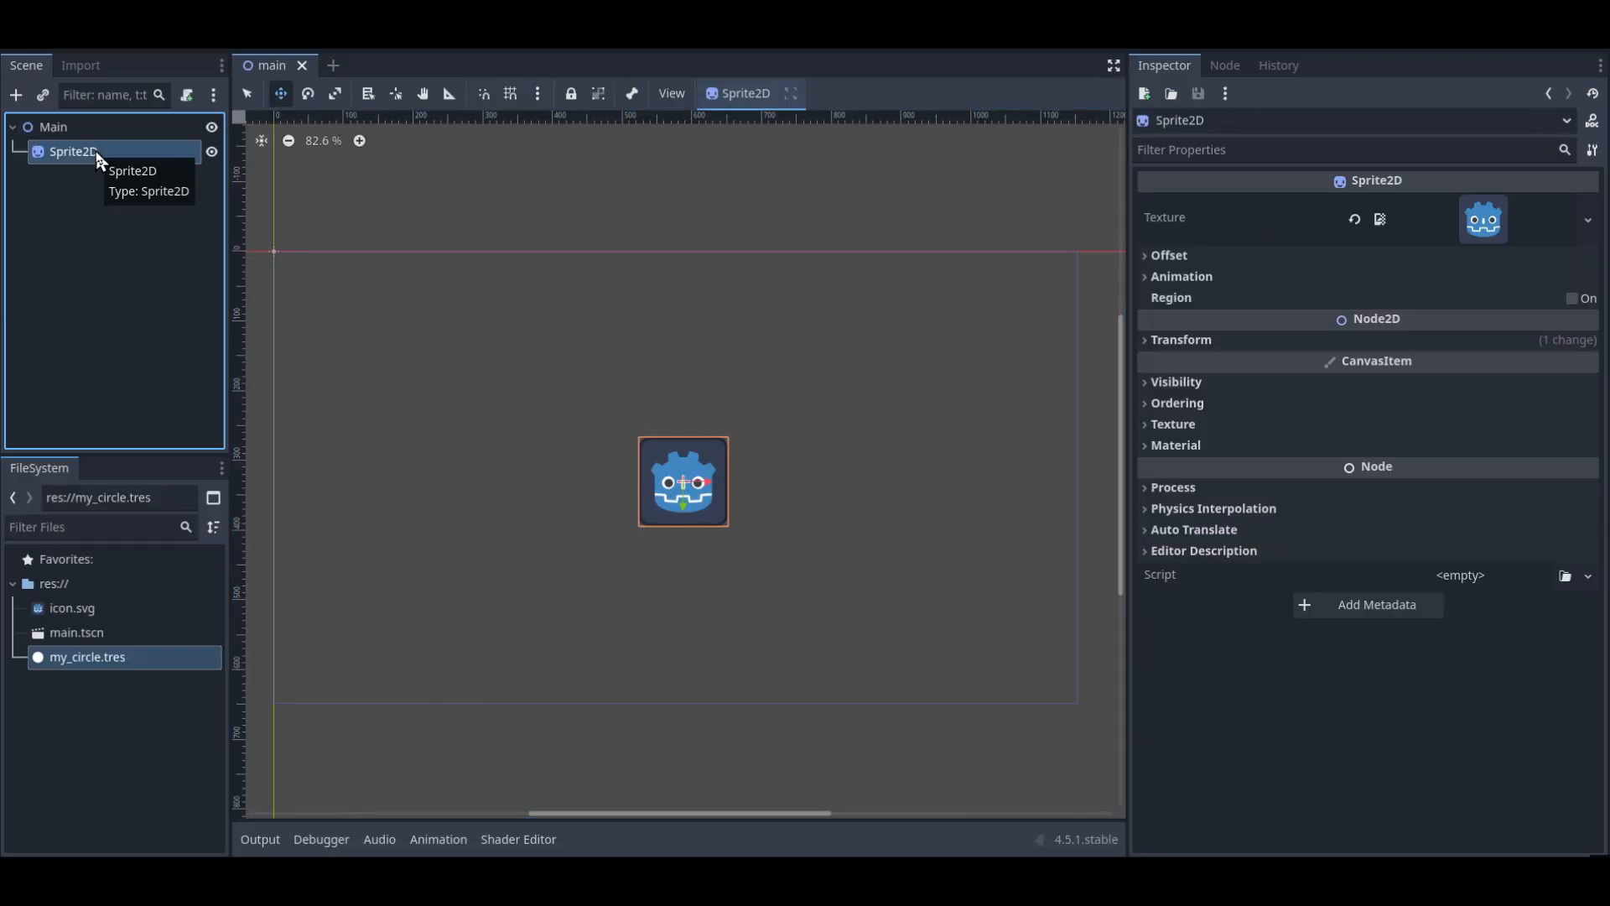
pyautogui.click(1588, 219)
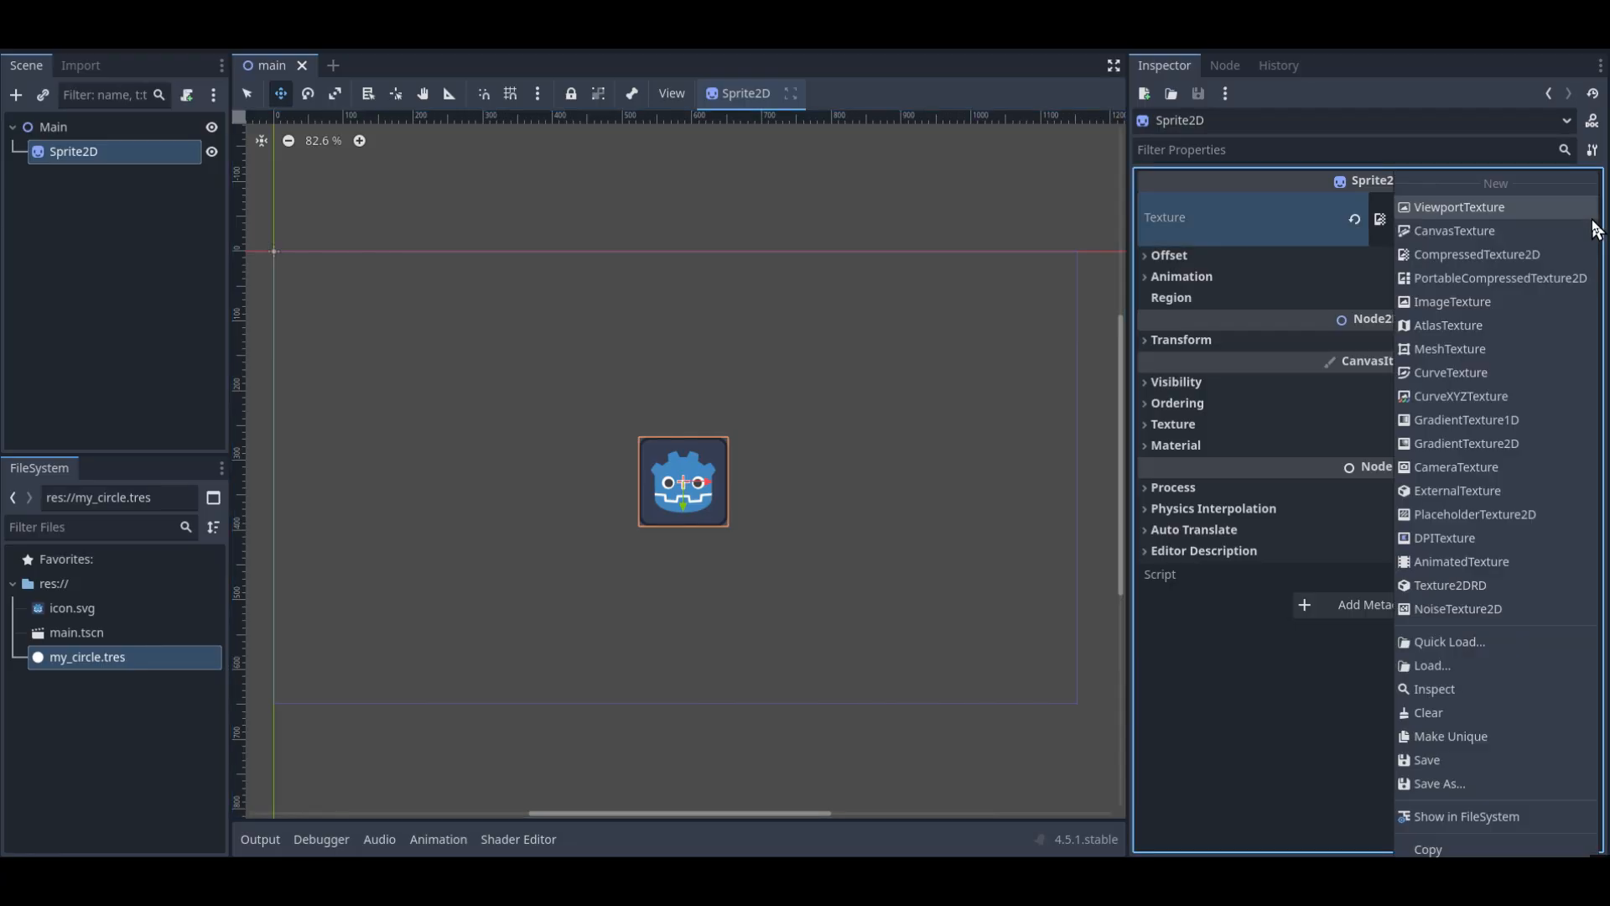
pyautogui.click(1463, 668)
pyautogui.click(630, 277)
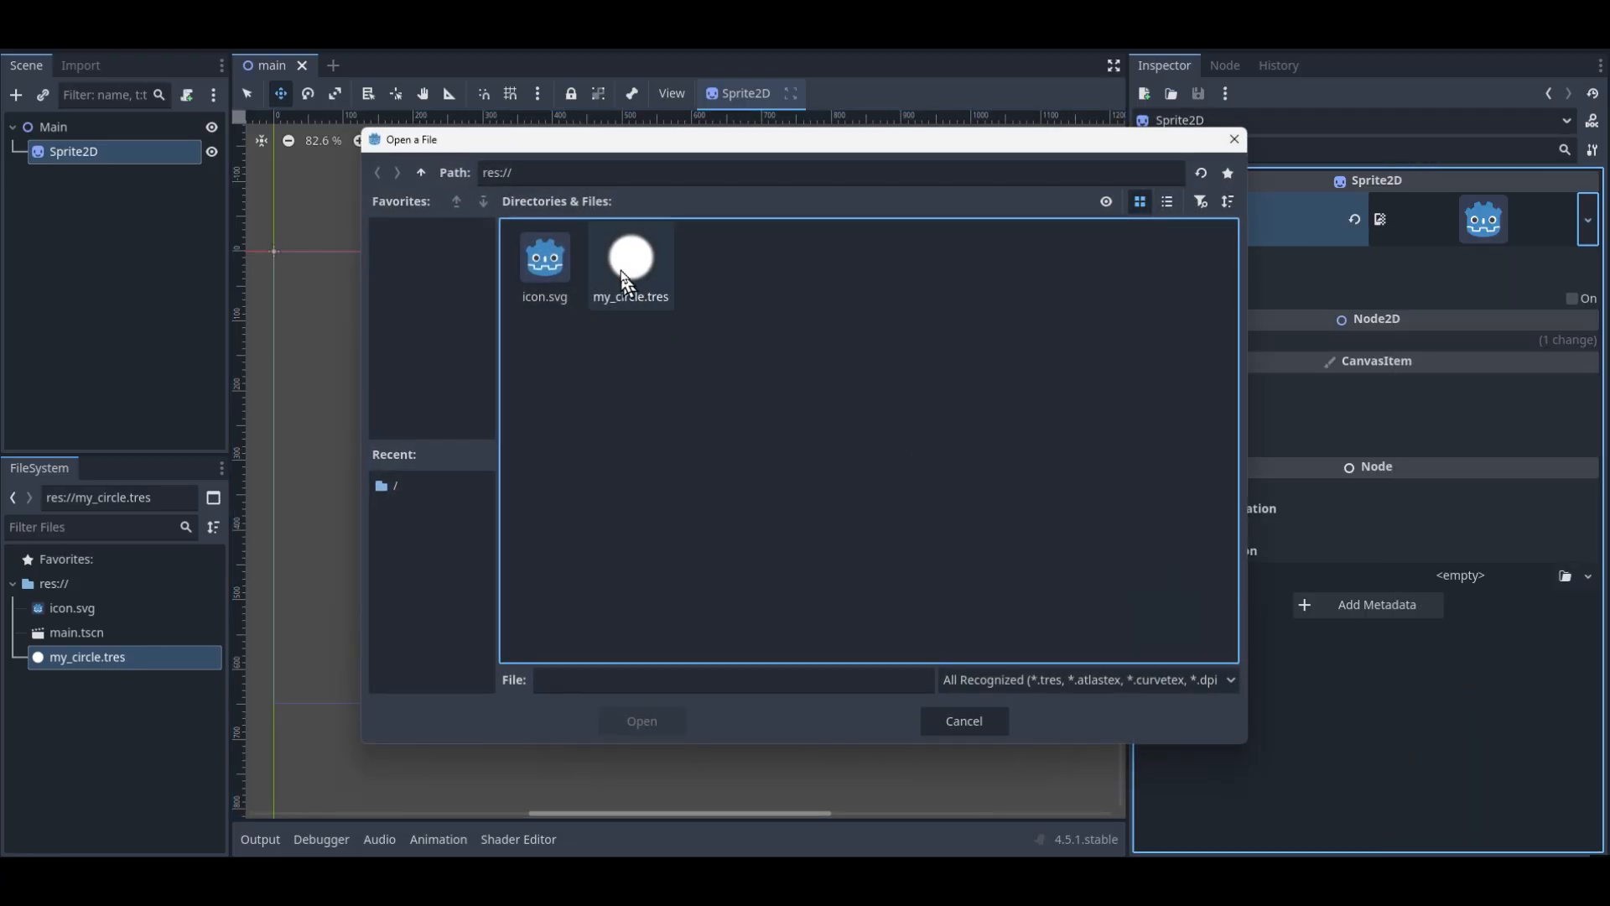
pyautogui.click(662, 723)
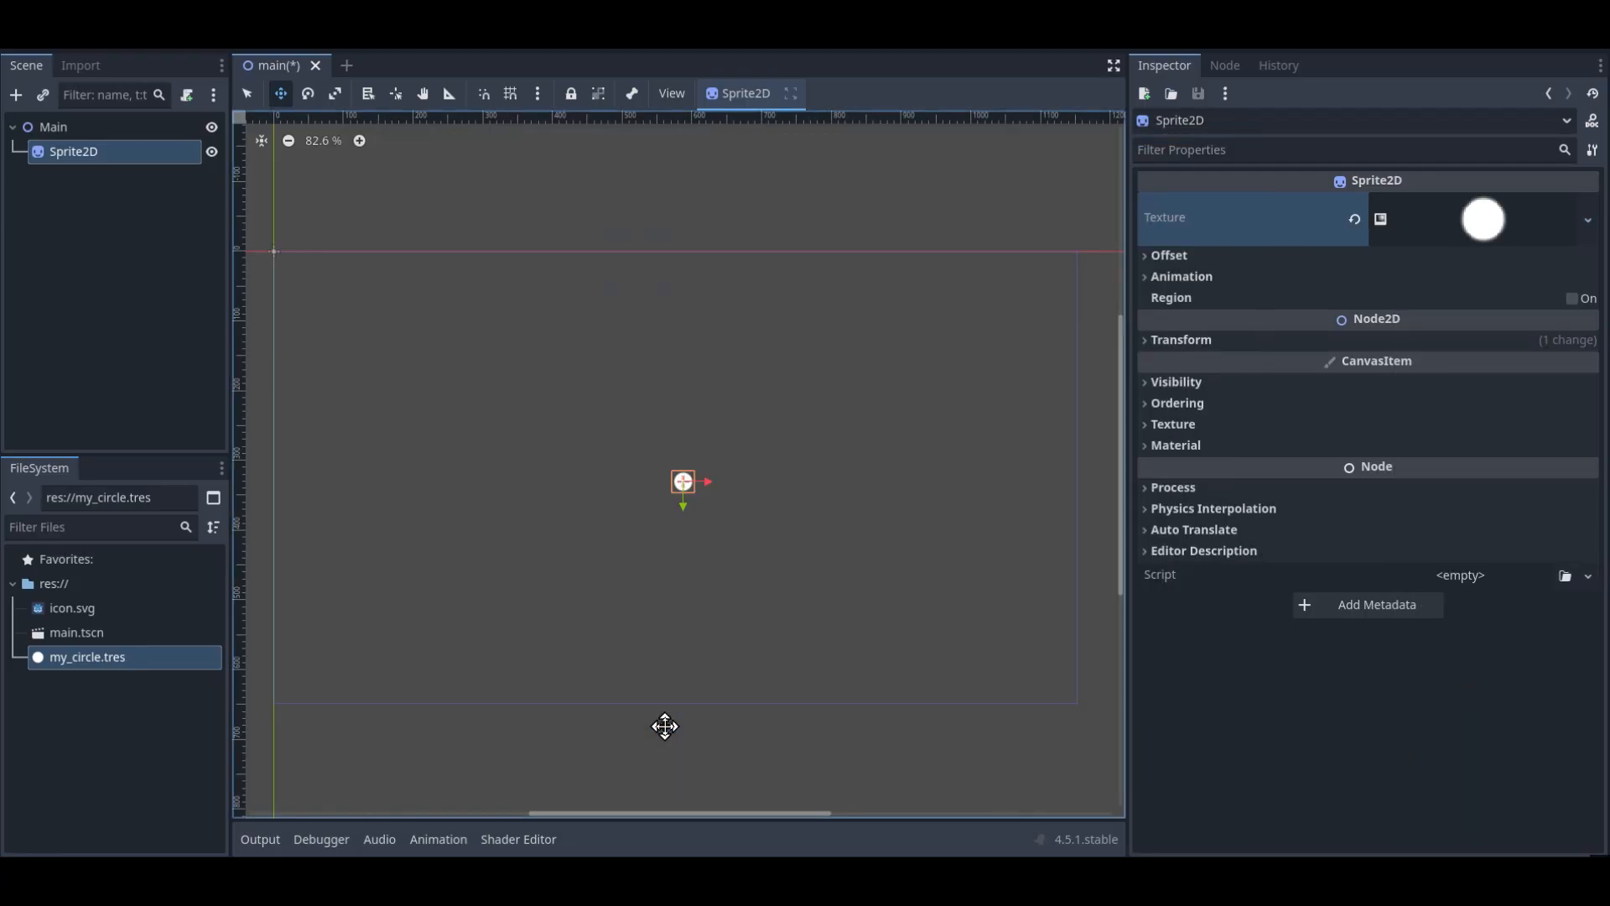
# Reopen my_circle.tres and move the gradient stops to shrink the white core and widen the soft fade
pyautogui.press('f')
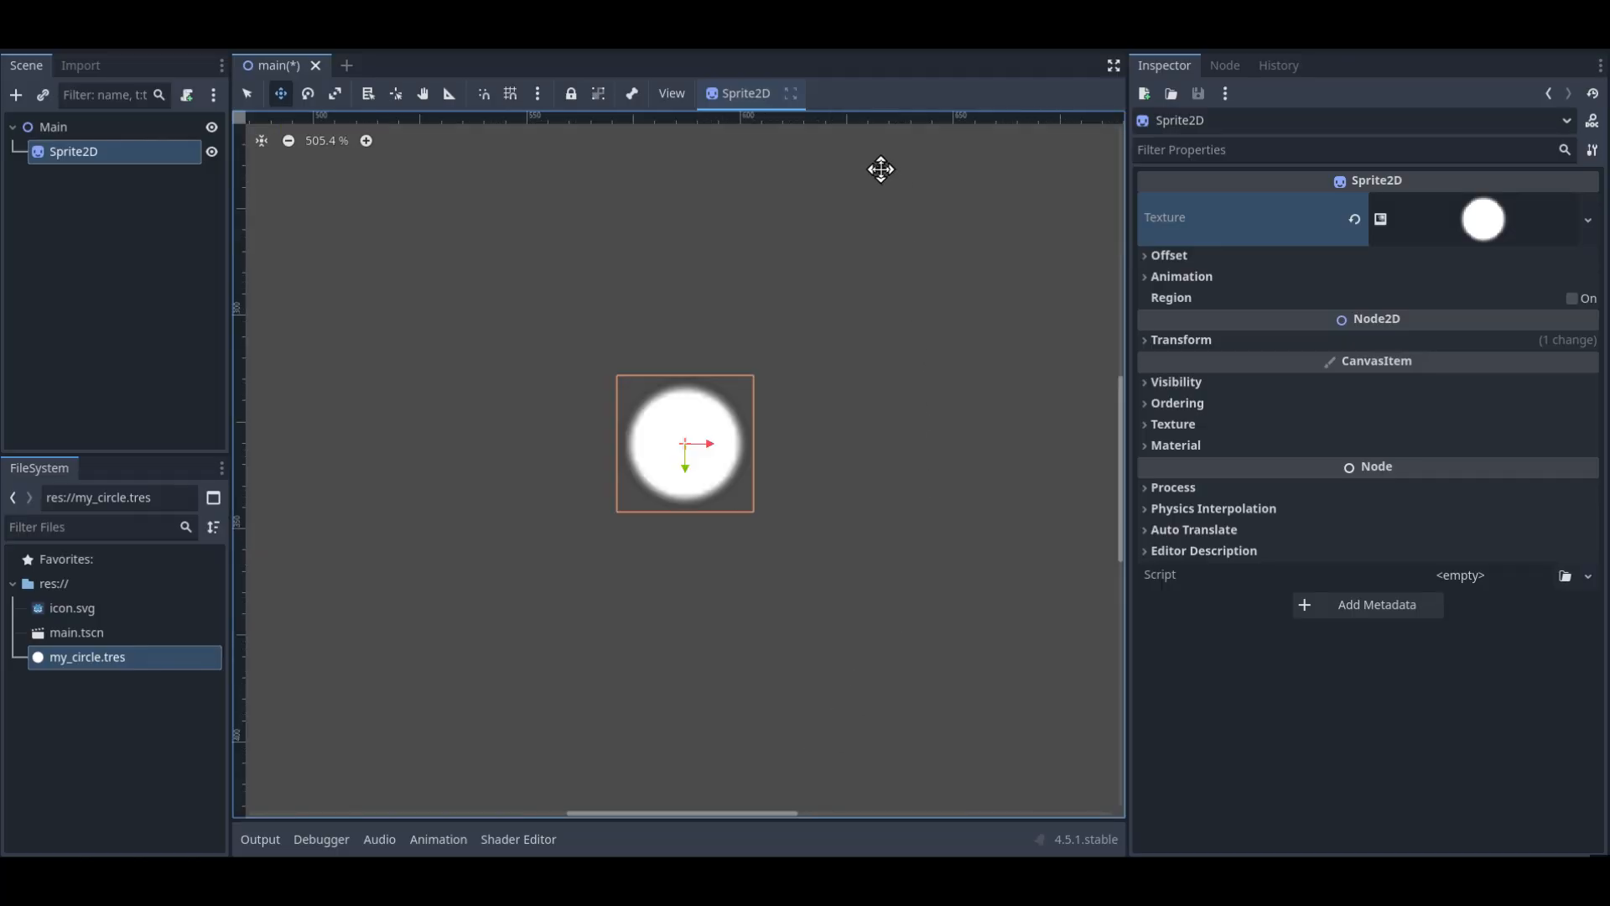
pyautogui.click(118, 663)
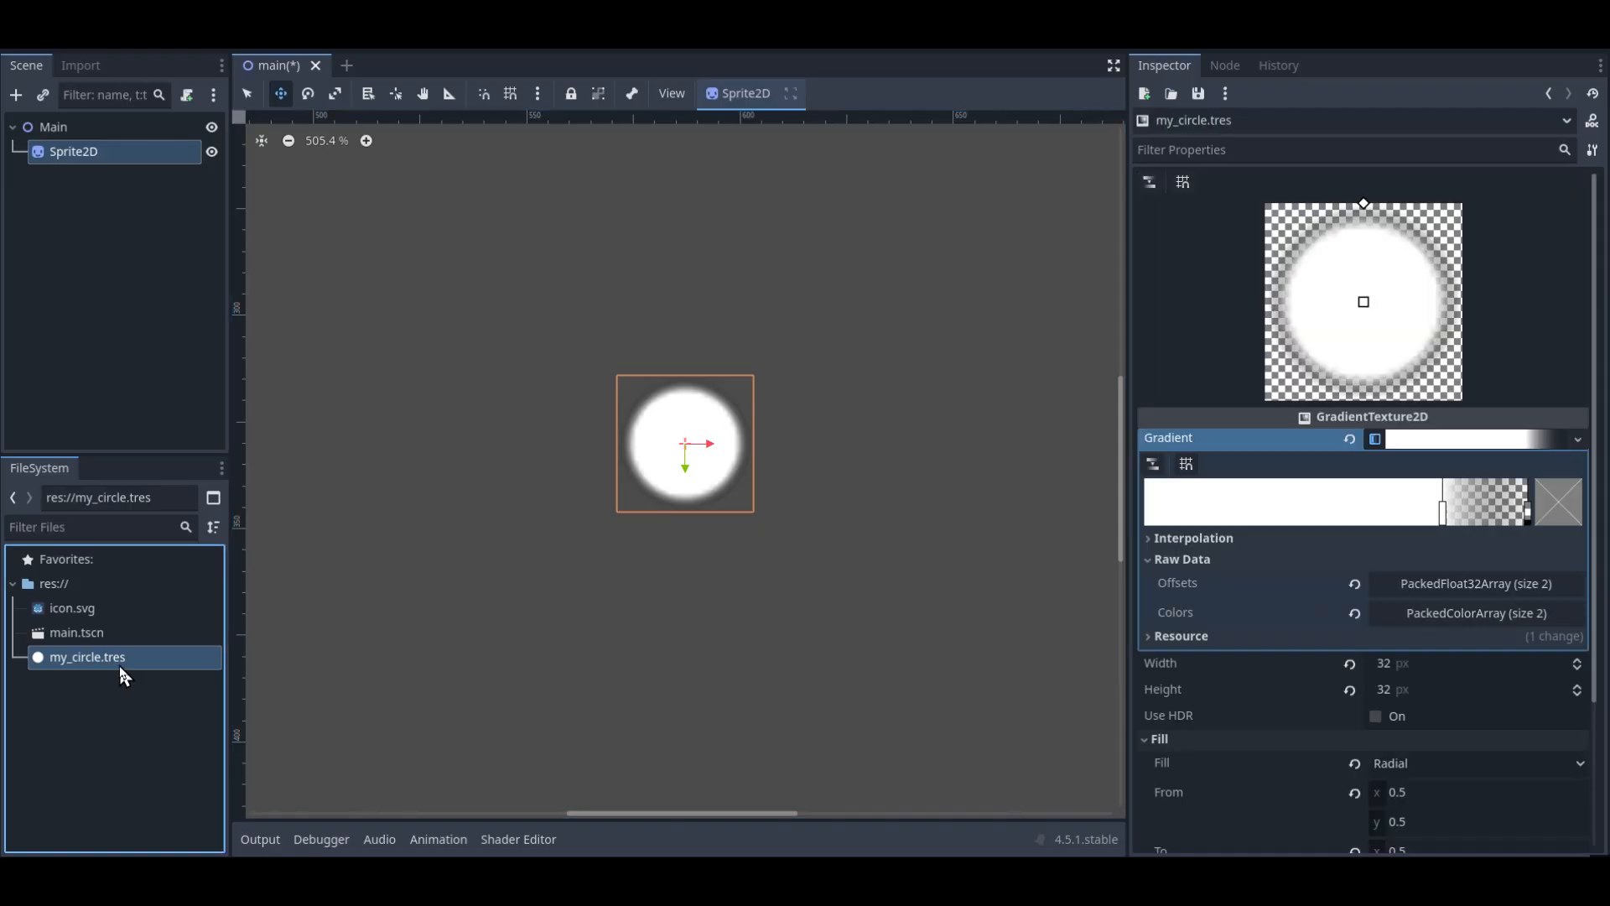
pyautogui.moveTo(1443, 514); pyautogui.dragTo(1292, 572)
pyautogui.moveTo(1530, 514)
pyautogui.mouseDown()
pyautogui.moveTo(1366, 514)
pyautogui.moveTo(1513, 553)
pyautogui.moveTo(1370, 539)
pyautogui.moveTo(1513, 540)
pyautogui.mouseUp()
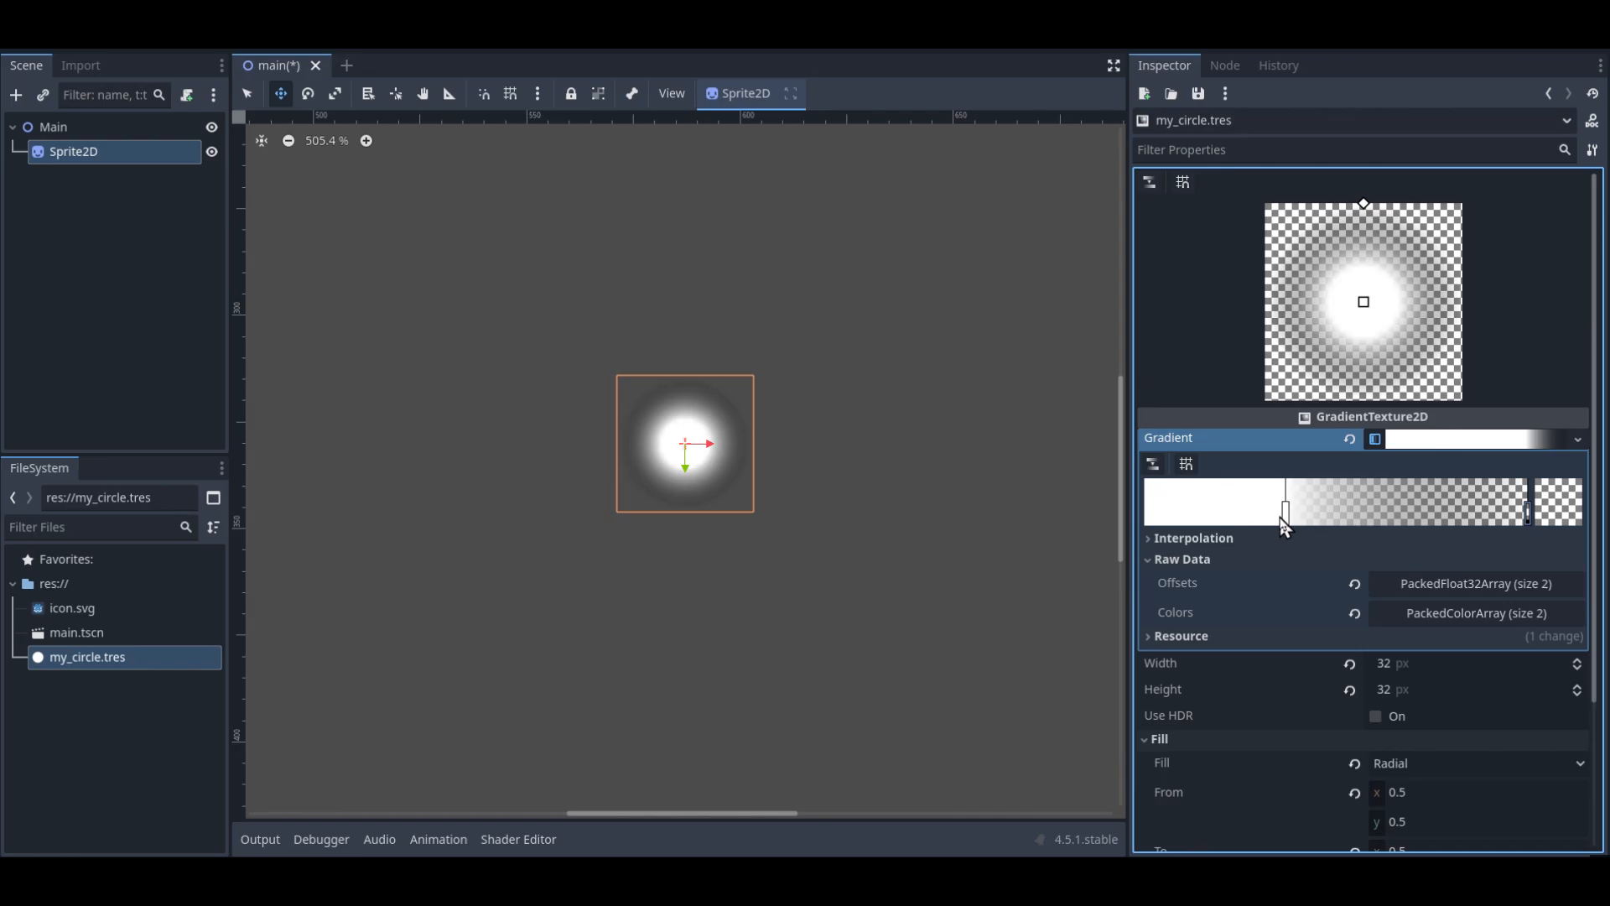
pyautogui.moveTo(1284, 514); pyautogui.dragTo(1356, 528)
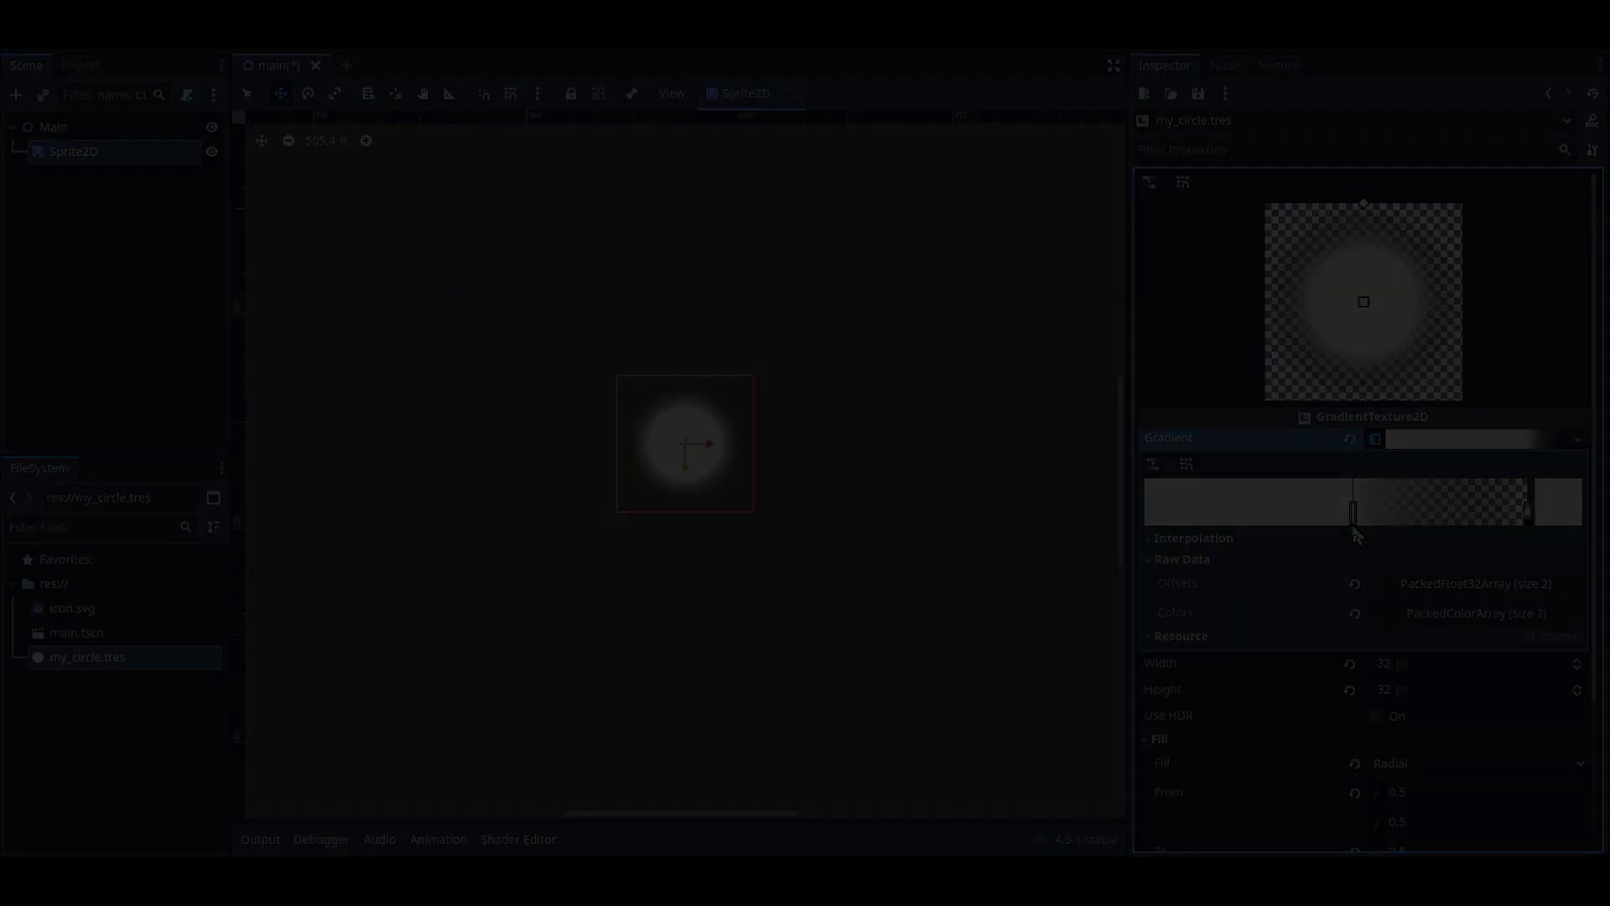